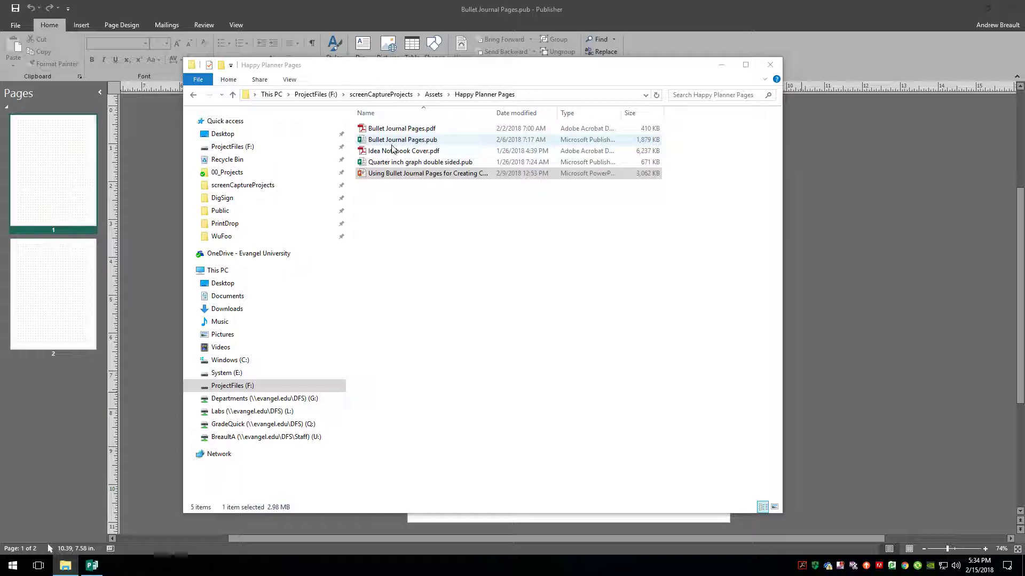
Examine the dot grid on both pages of the bullet journal publication, ending with the whole first page.
click(770, 65)
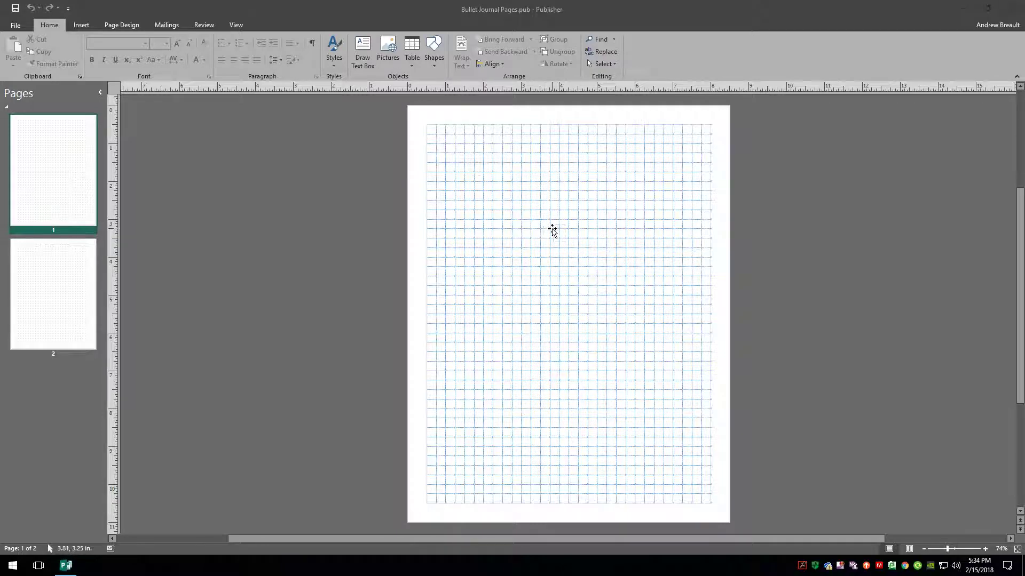
scroll(552, 228, up, 5)
scroll(463, 222, up, 1)
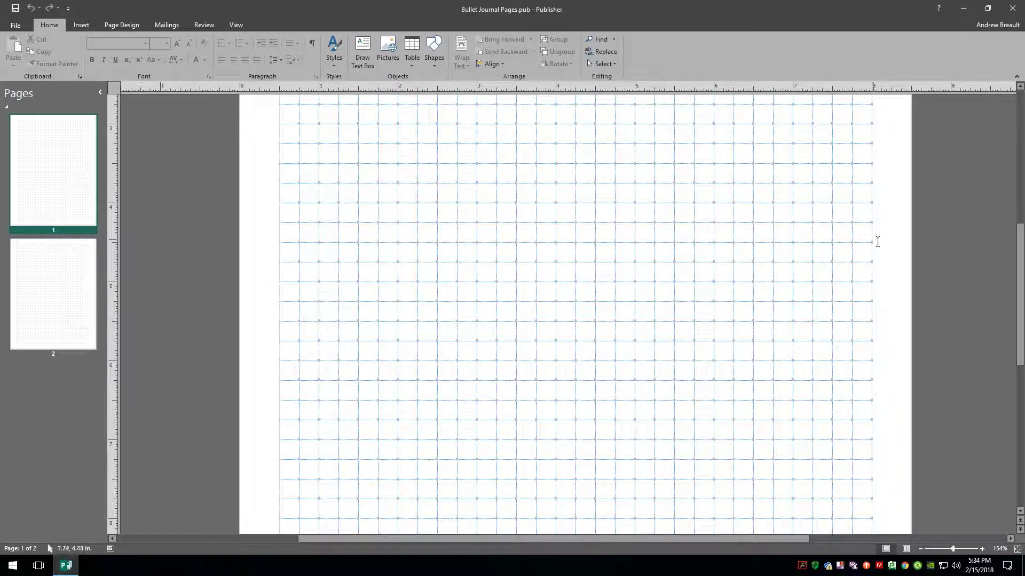
click(52, 316)
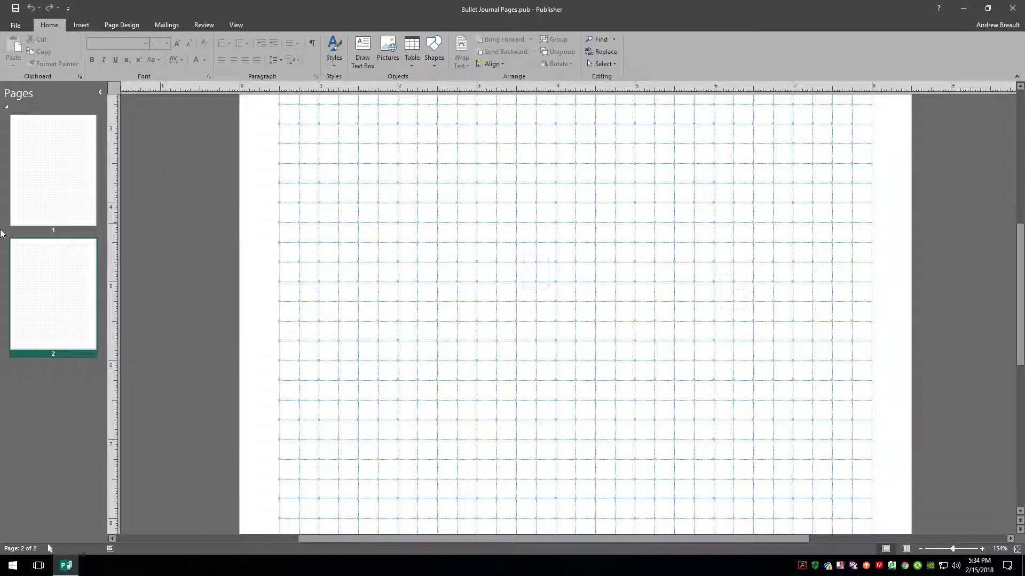
click(56, 162)
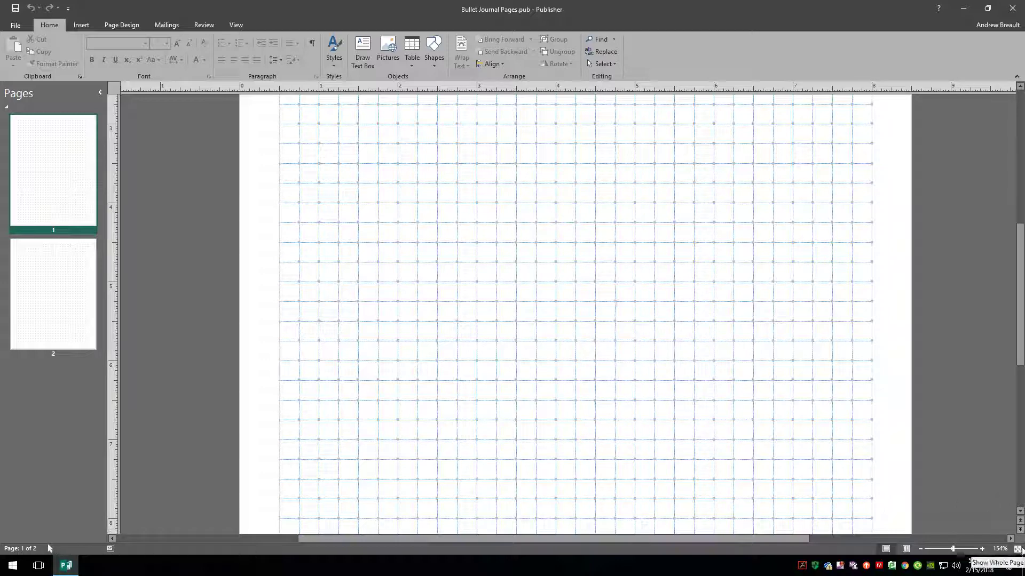
key(a)
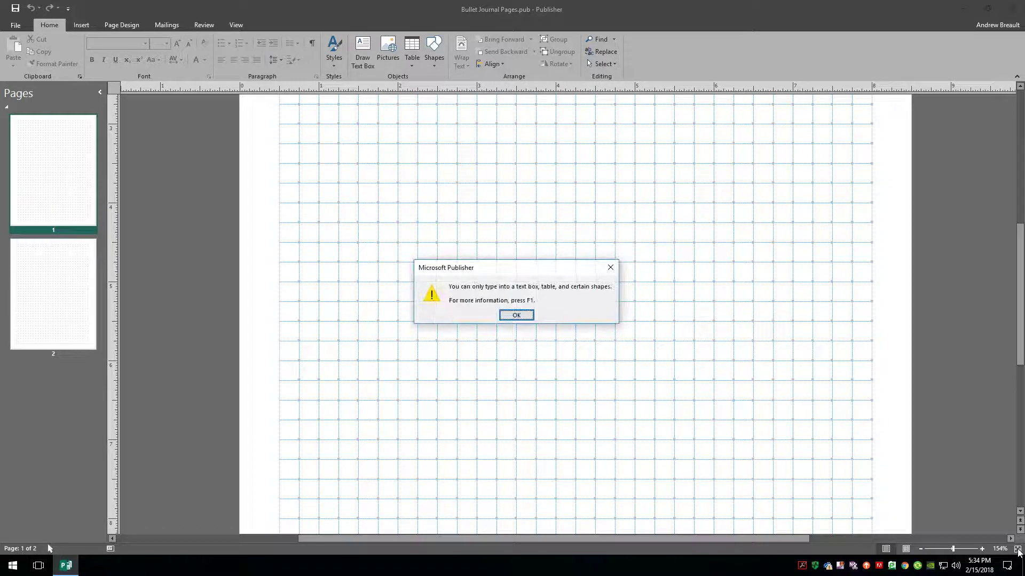
click(611, 268)
click(1017, 548)
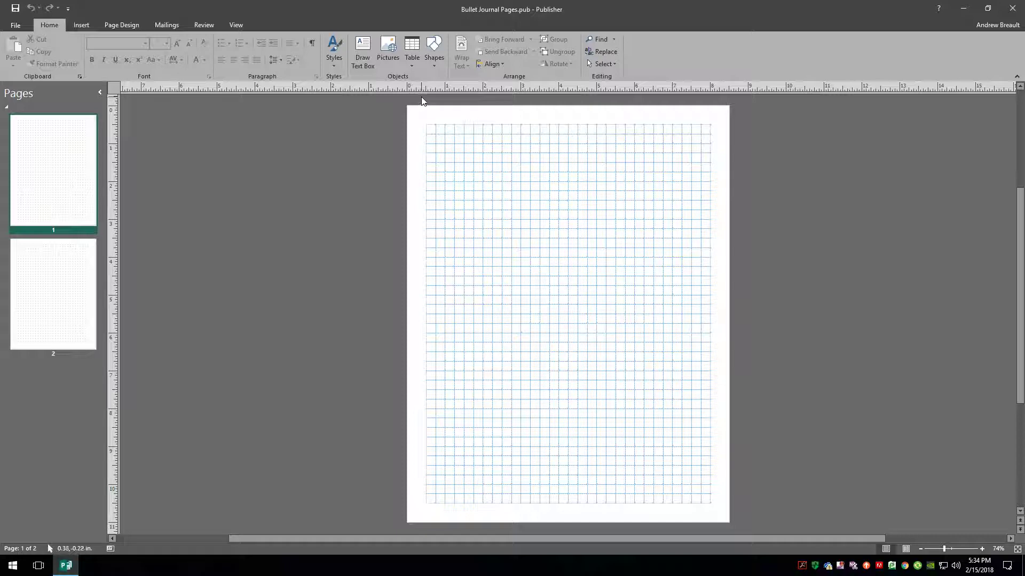
Select and nudge the leftmost column of dot text boxes on page 1, and examine the dots up close.
mouse_move(421, 97)
mouse_down()
mouse_move(421, 494)
mouse_move(428, 513)
mouse_move(445, 517)
mouse_up()
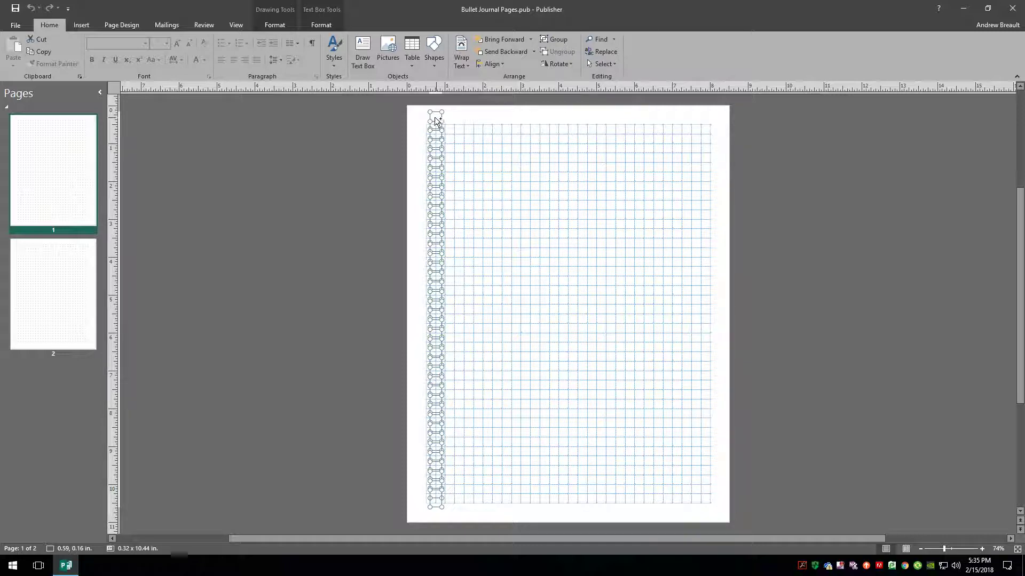
drag(430, 118, 428, 119)
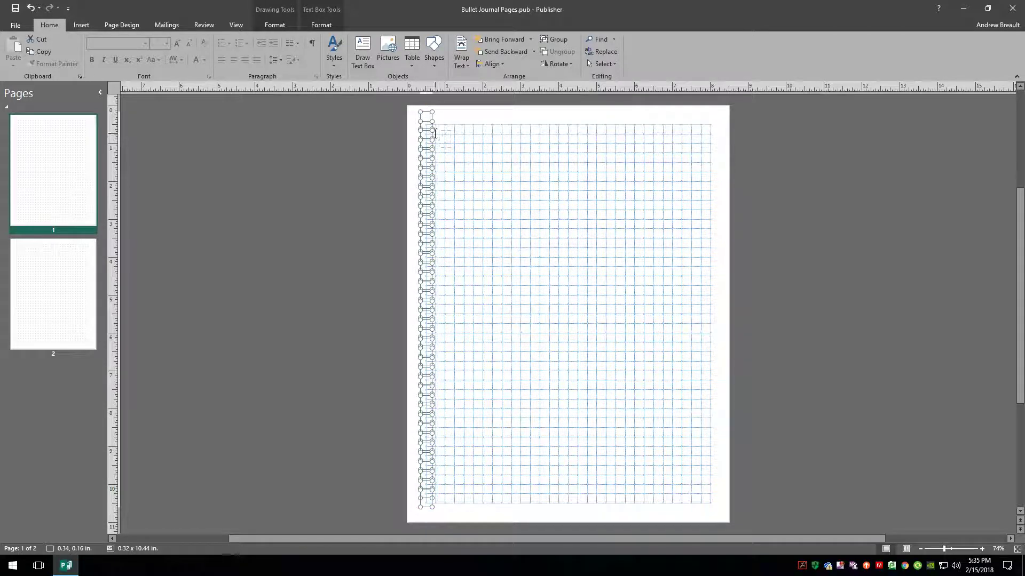
scroll(428, 126, up, 2)
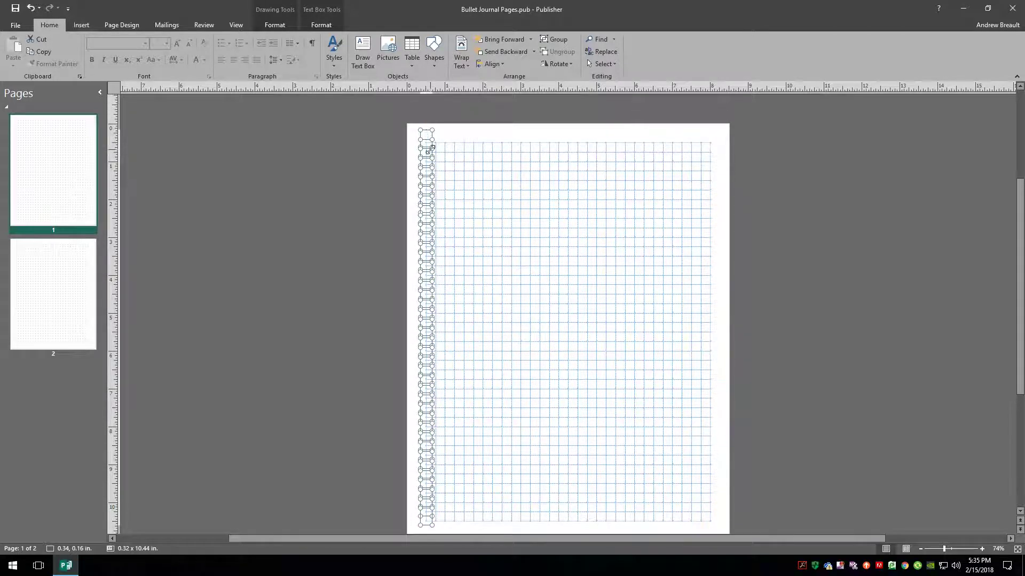
key(super)
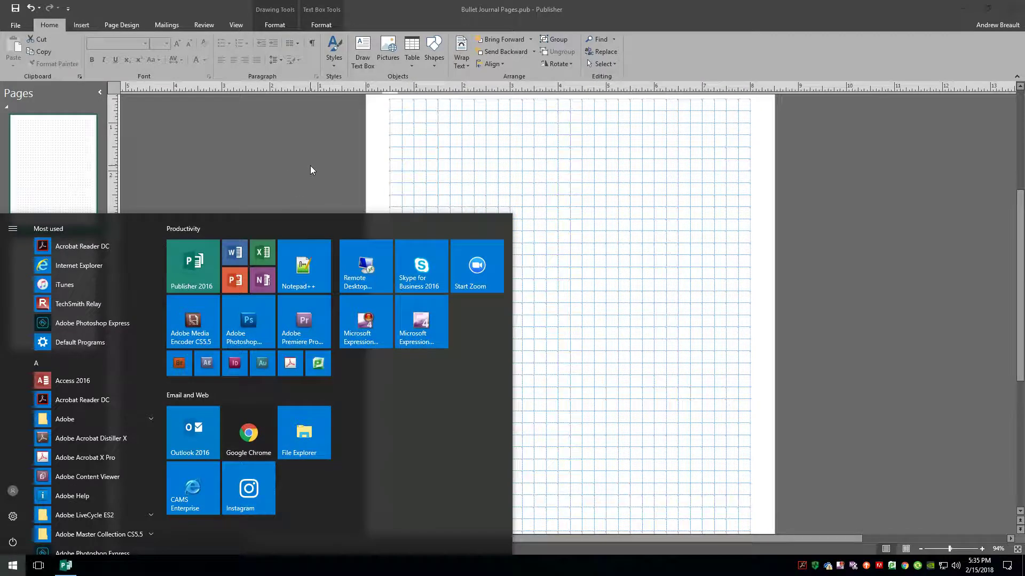
click(310, 165)
scroll(403, 132, up, 5)
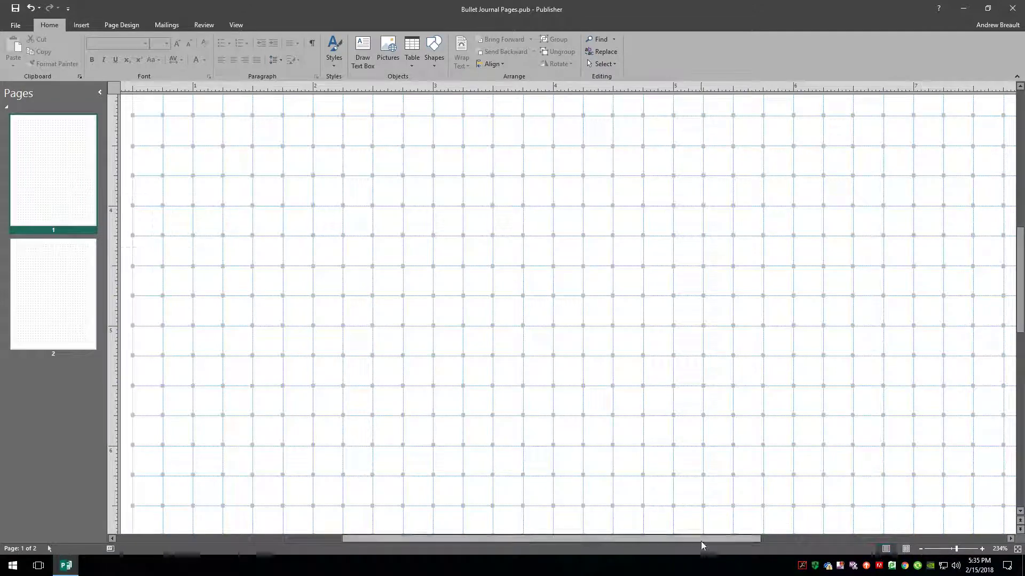
drag(699, 539, 665, 542)
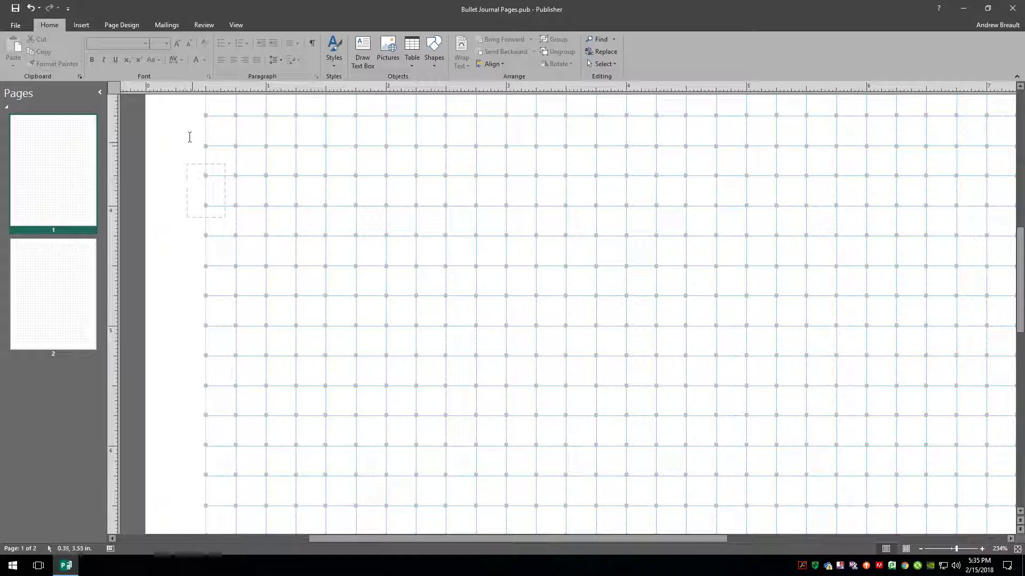
Set up saving a copy of the publication in the Happy Planner Pages folder in PNG Portable Network Graphics Format.
click(16, 26)
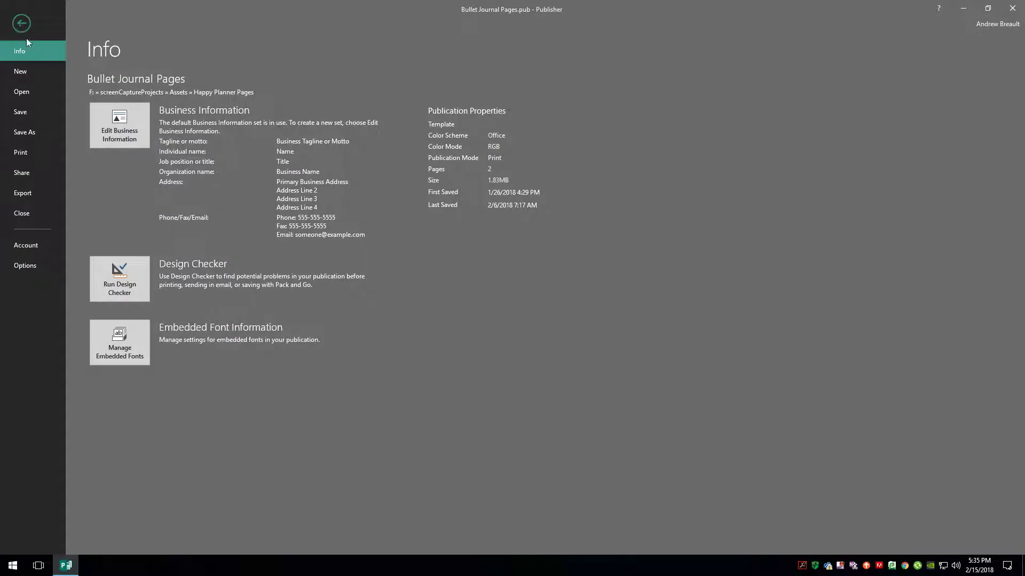
click(37, 134)
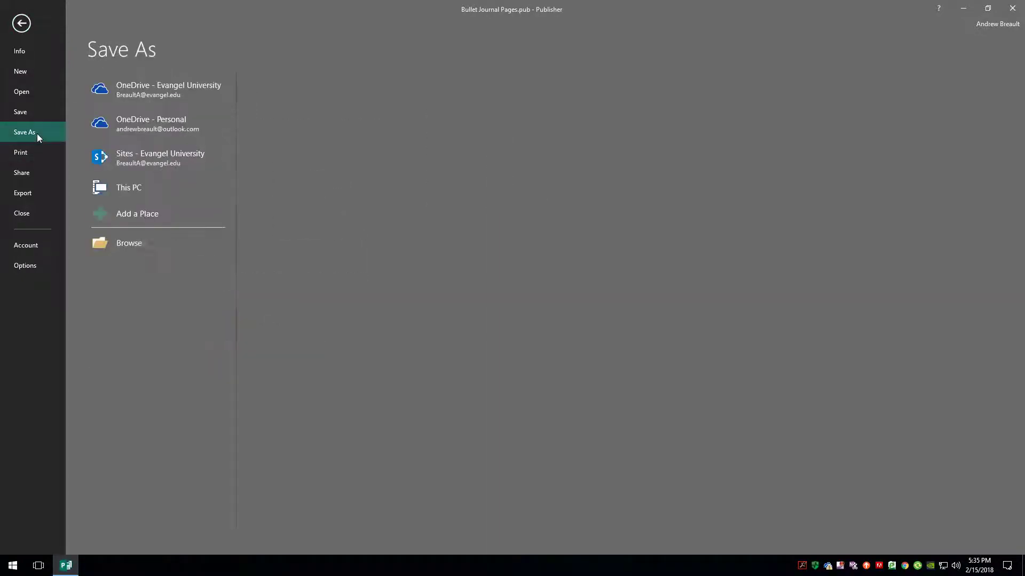
click(127, 191)
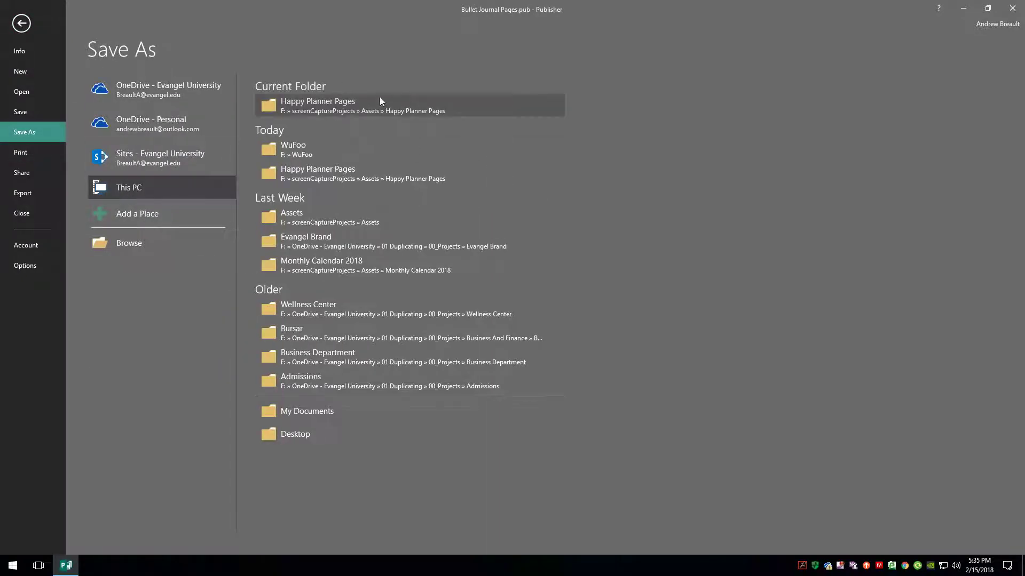
click(323, 112)
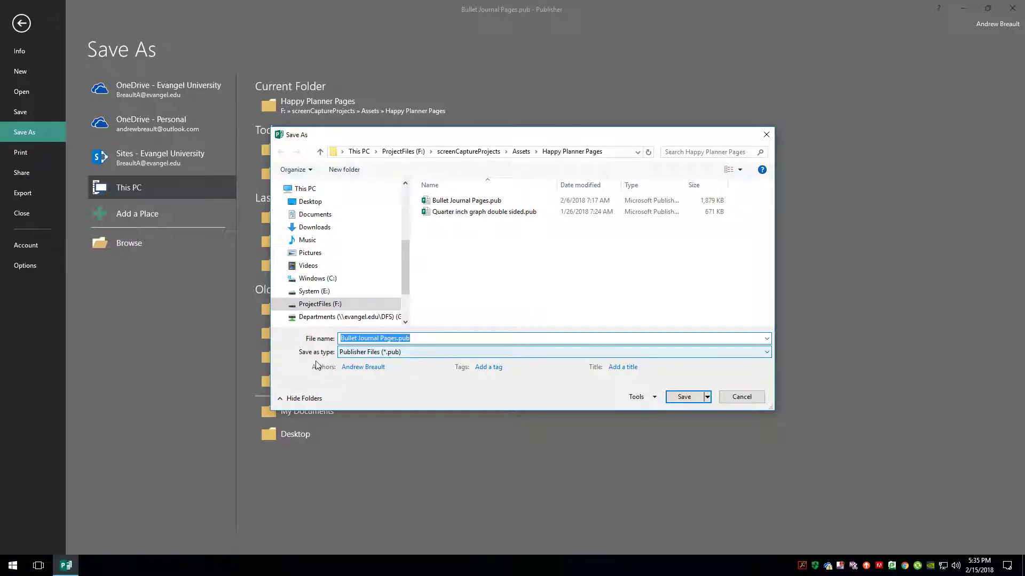
click(421, 353)
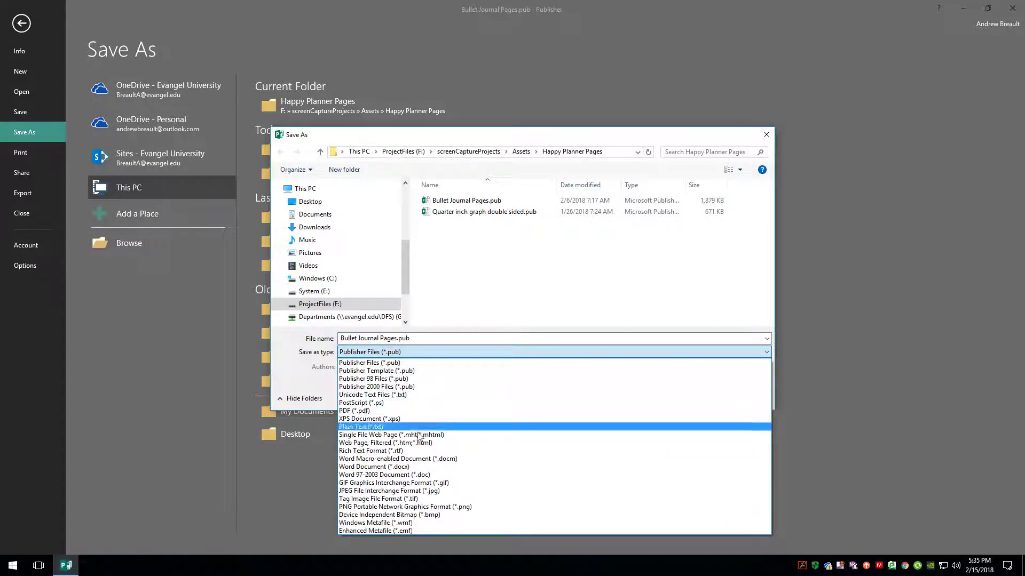
click(469, 507)
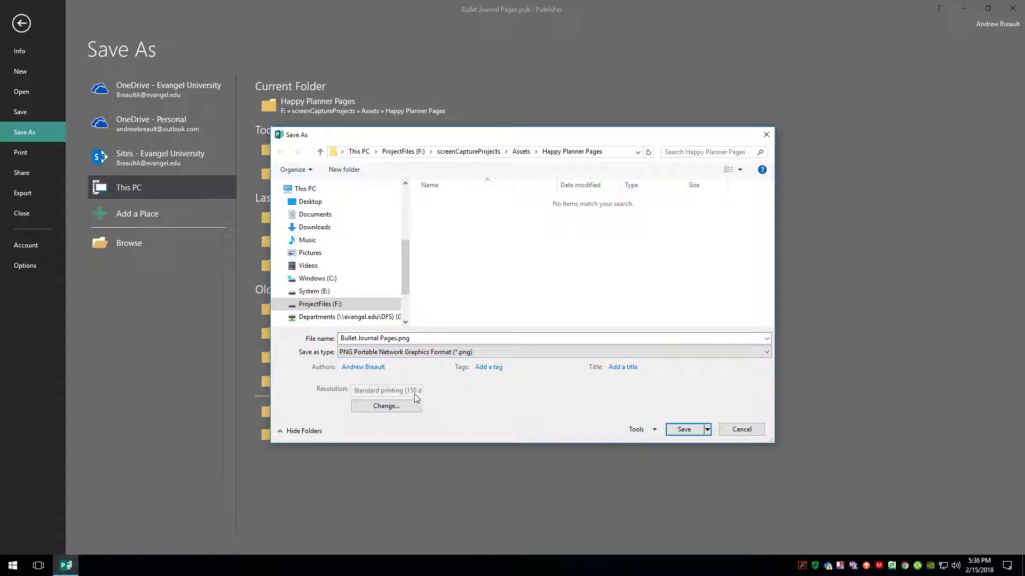
Set the PNG resolution to high quality printing (300 dpi) and save the image as Bullet Journal Pages.png.
click(370, 411)
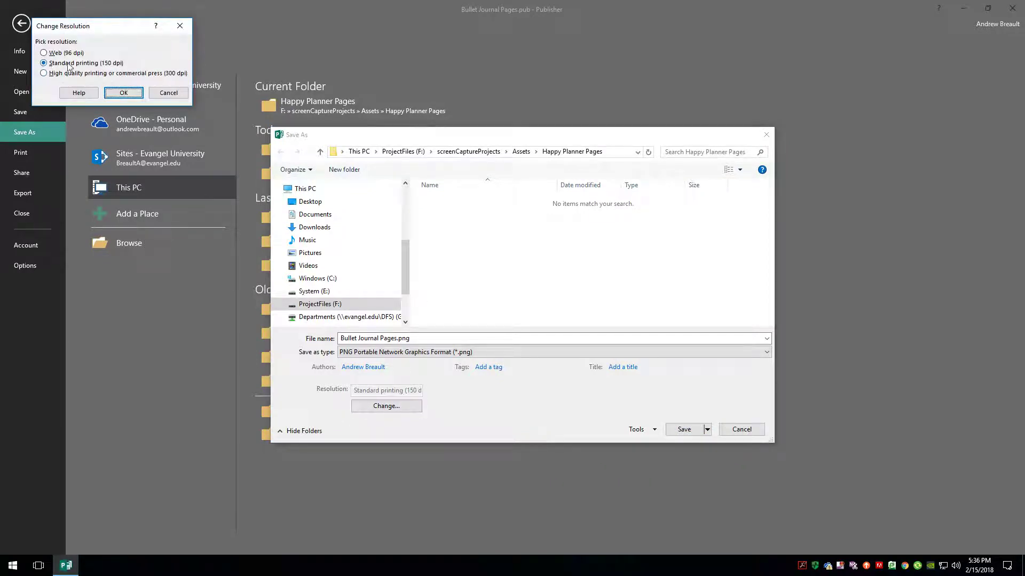
click(44, 73)
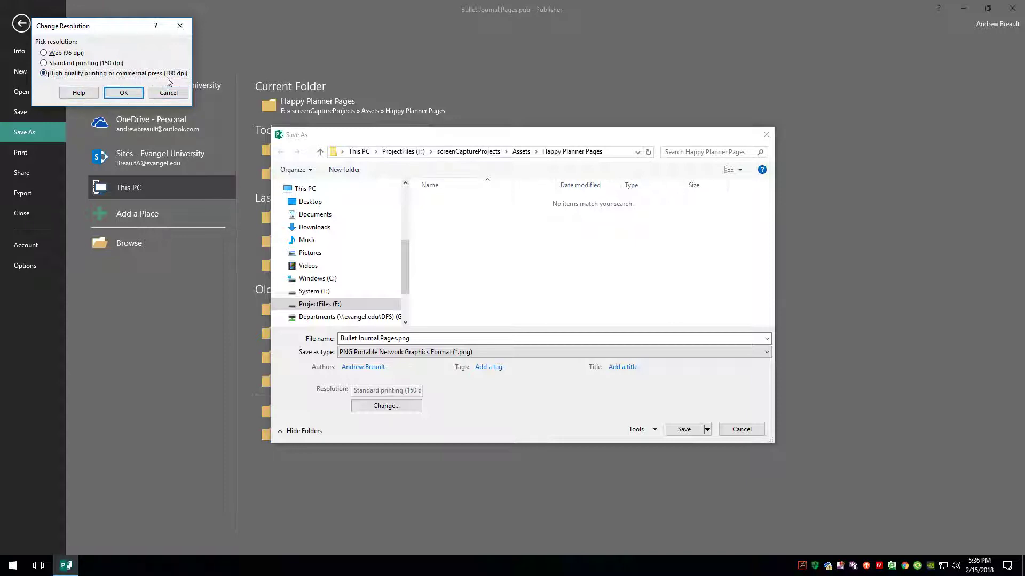
click(124, 94)
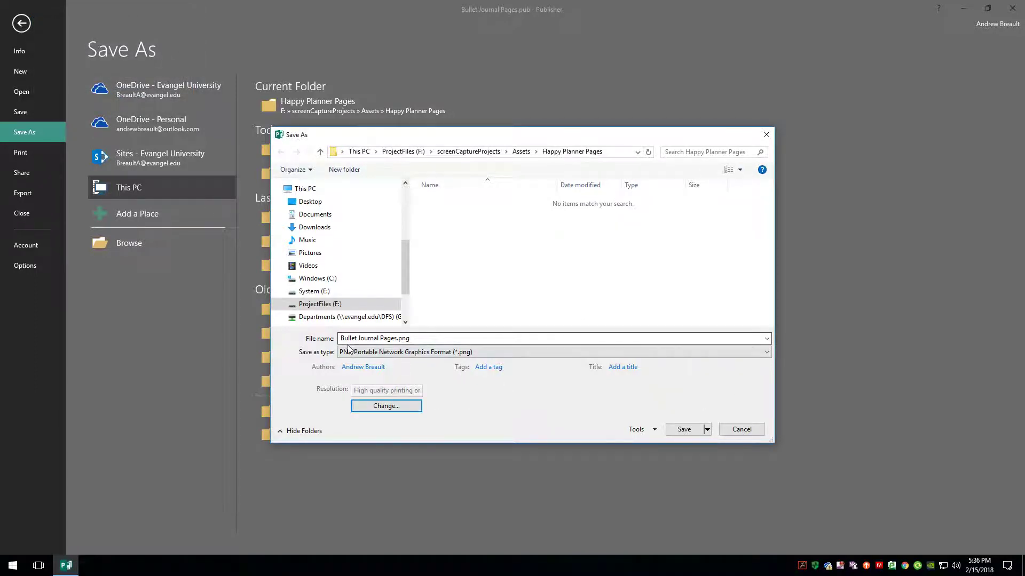
click(683, 431)
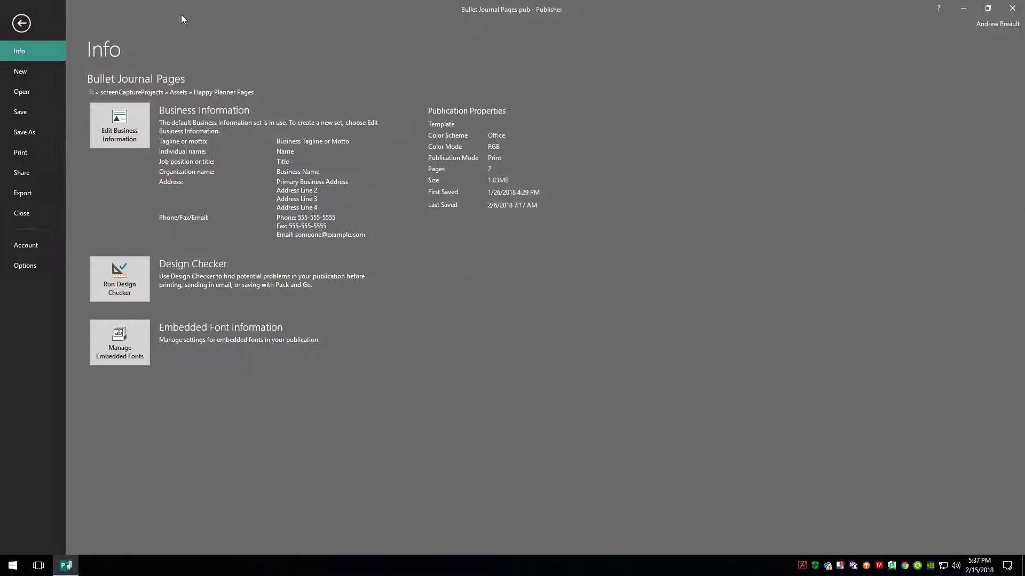
Return to the publication and close it without saving the changes.
click(22, 23)
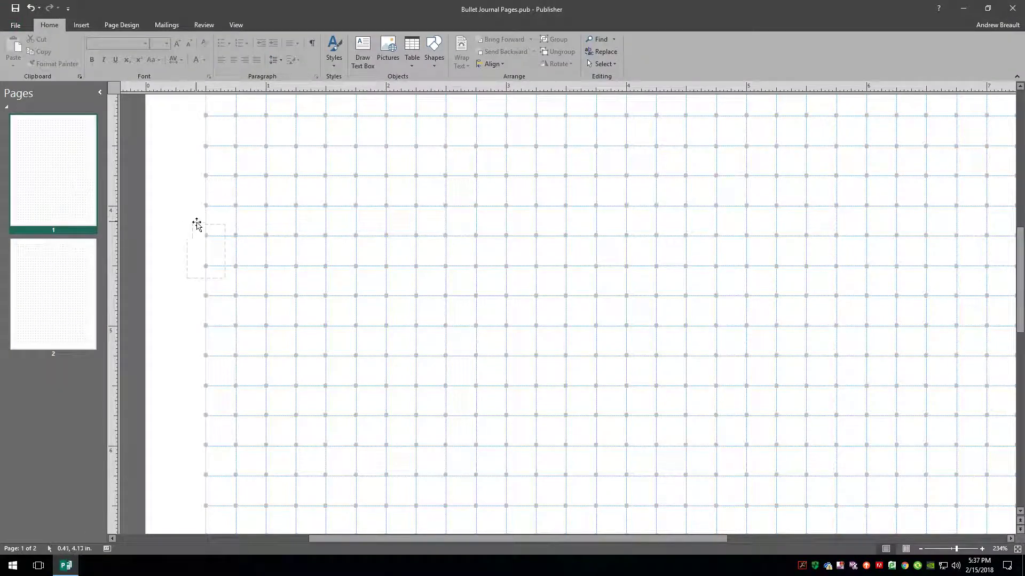
click(1013, 8)
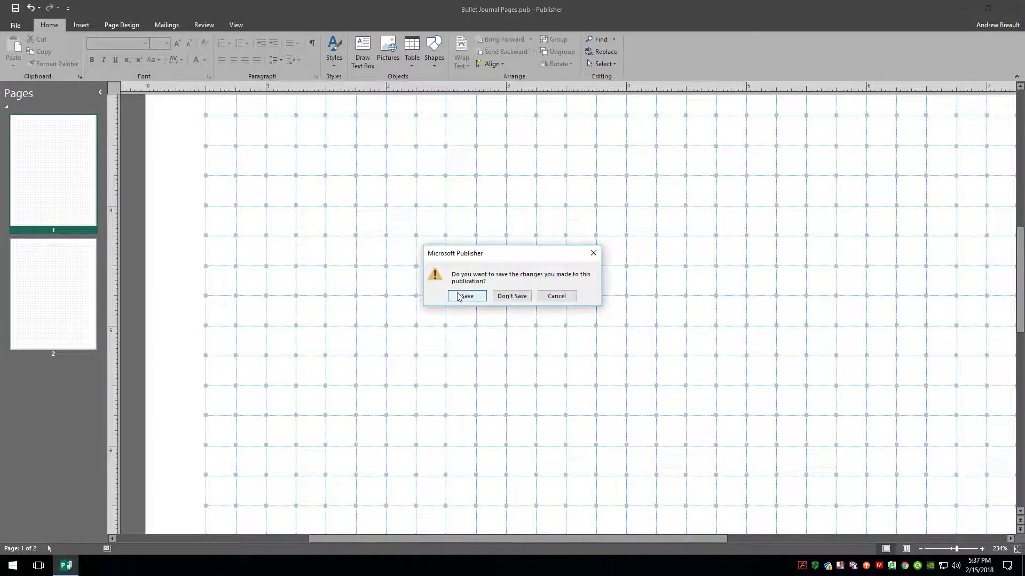
click(520, 299)
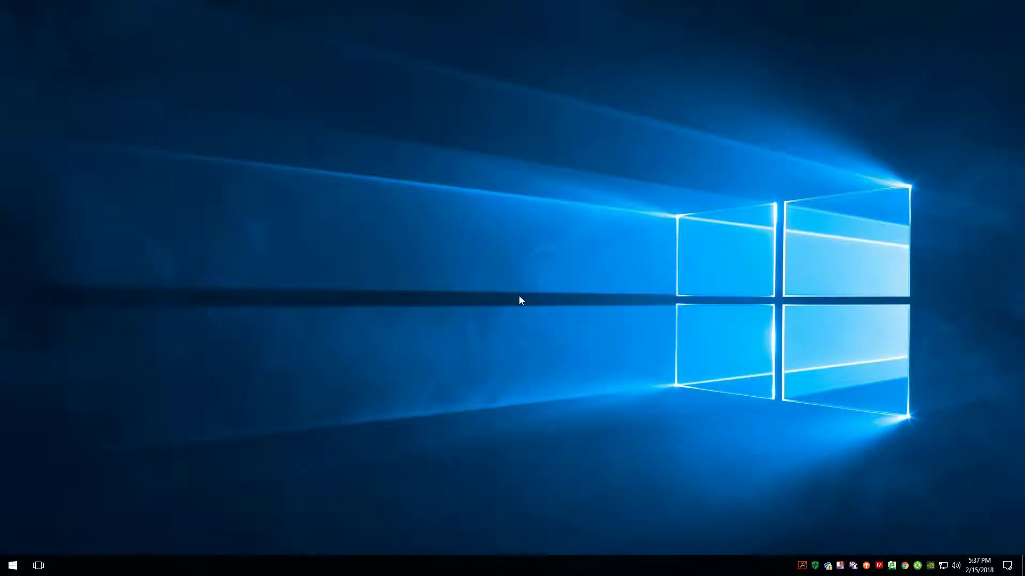
Start Publisher again and create a new blank 8.5 x 11" publication.
click(13, 569)
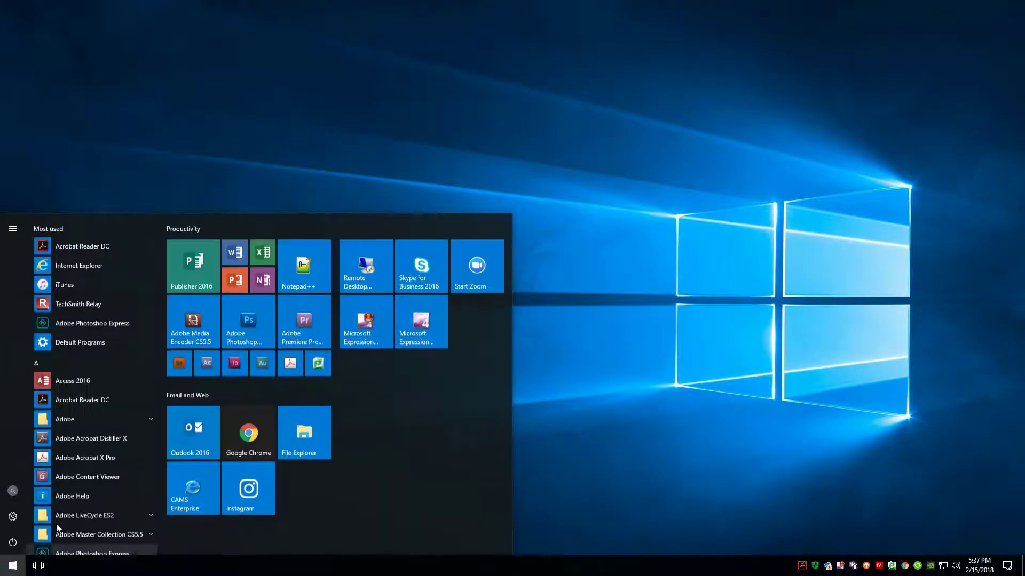
click(189, 250)
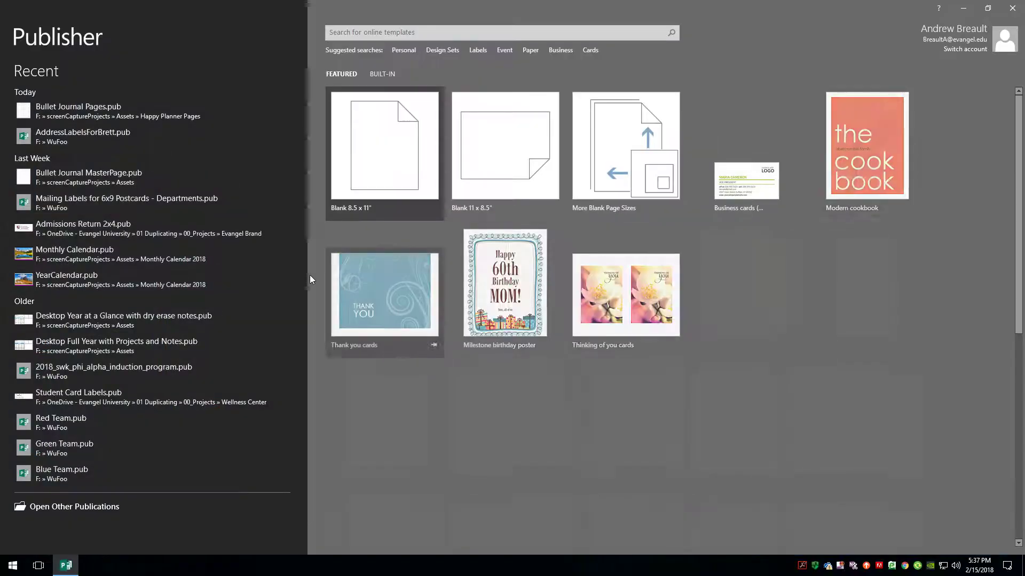
click(389, 164)
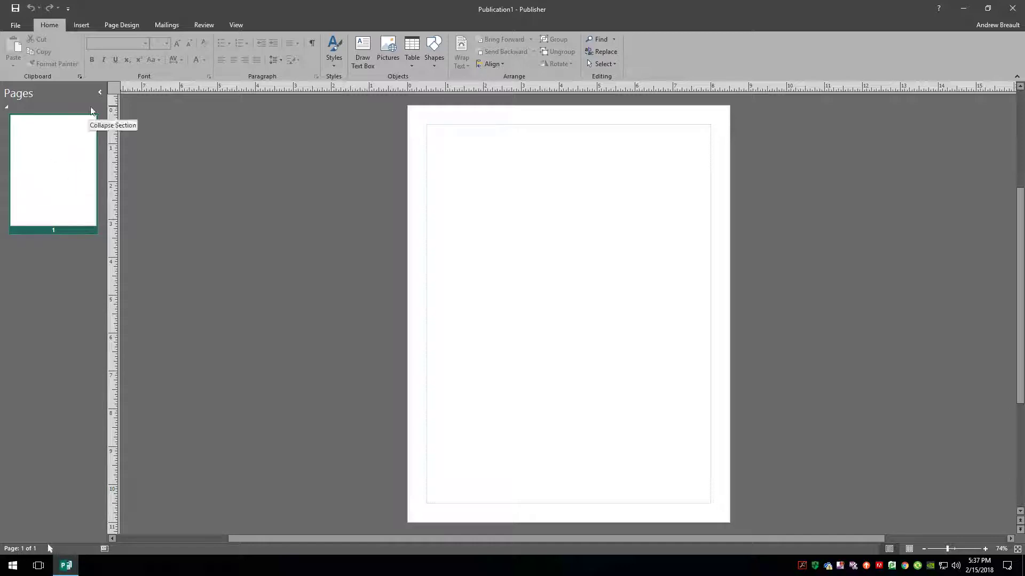
Open the publication's master page for editing and set its margins to None.
right_click(60, 177)
mouse_move(127, 260)
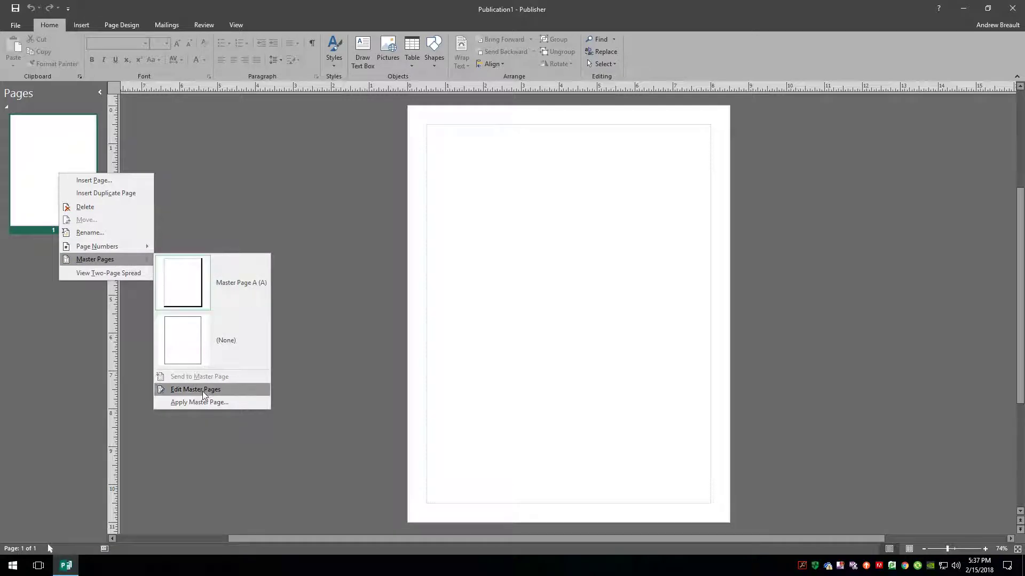
click(195, 389)
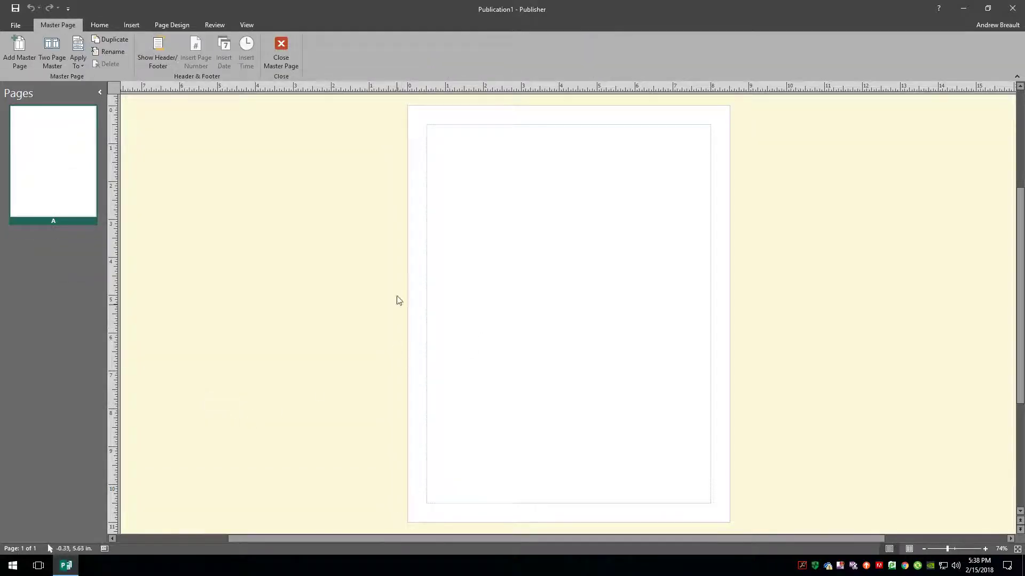
click(178, 26)
click(74, 53)
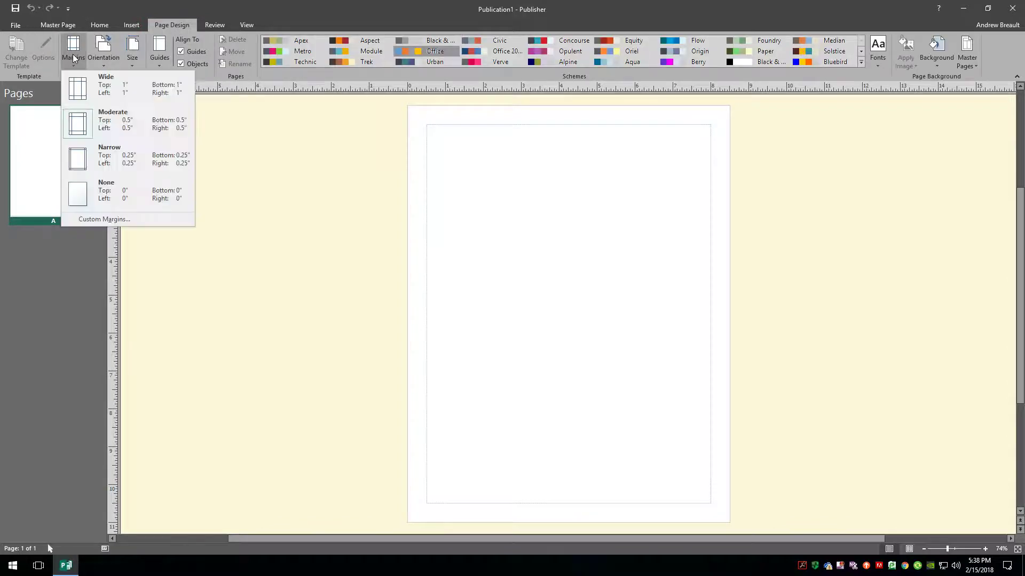
click(77, 194)
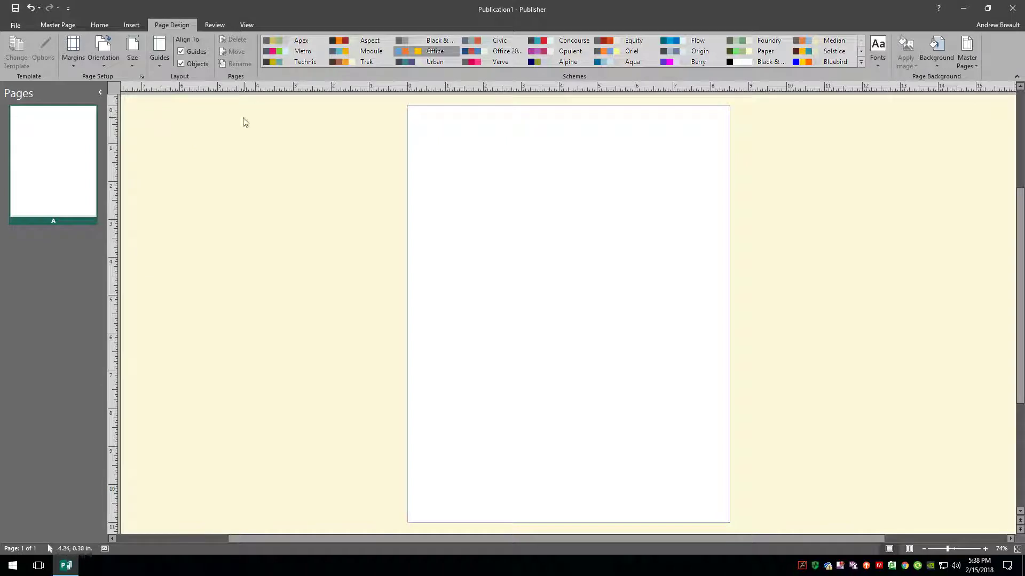
Insert the picture Bullet Journal Pages.png from the Assets > Happy Planner Pages folder onto the master page.
click(133, 30)
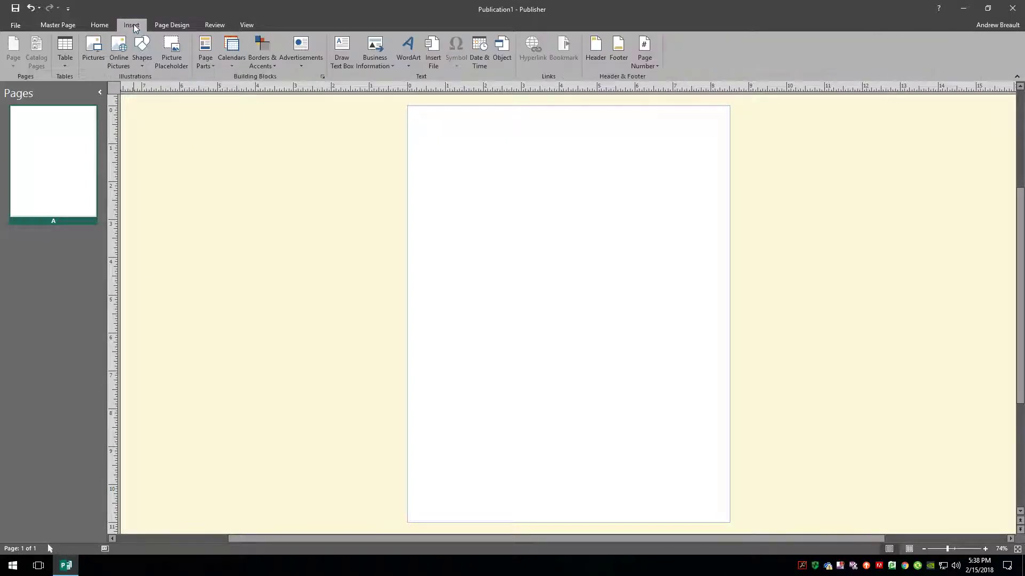
click(94, 50)
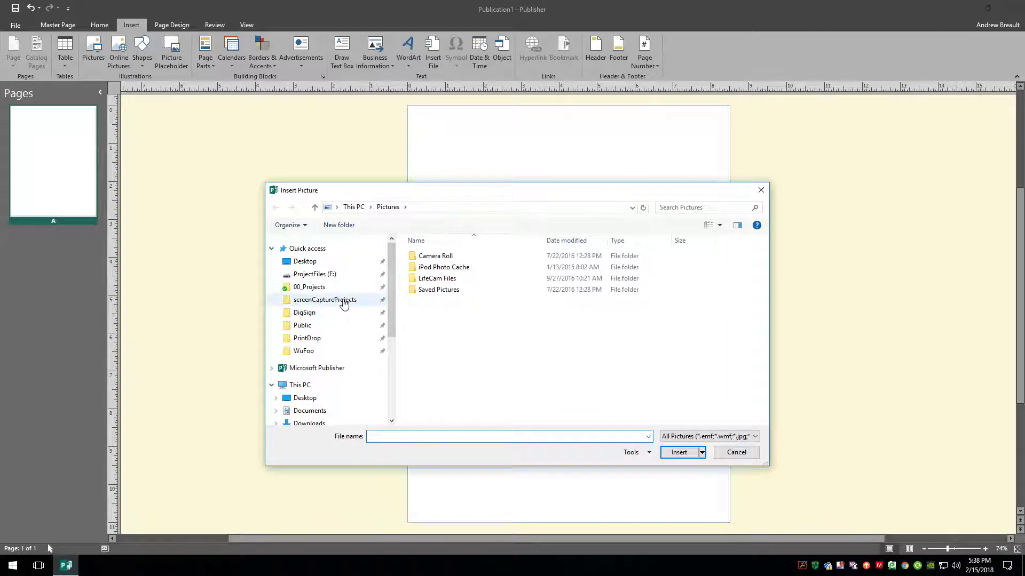
click(343, 299)
double_click(432, 282)
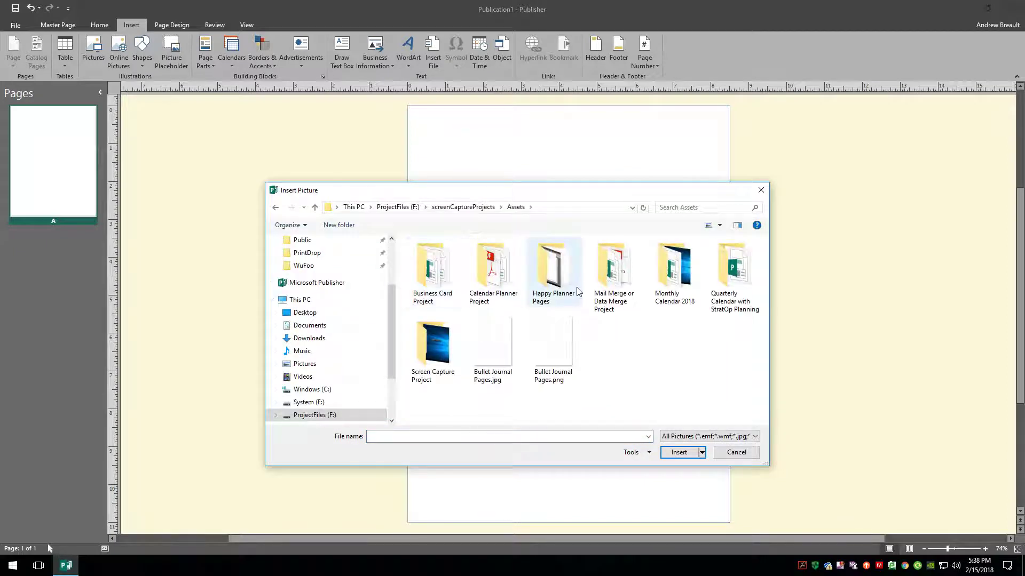
double_click(555, 264)
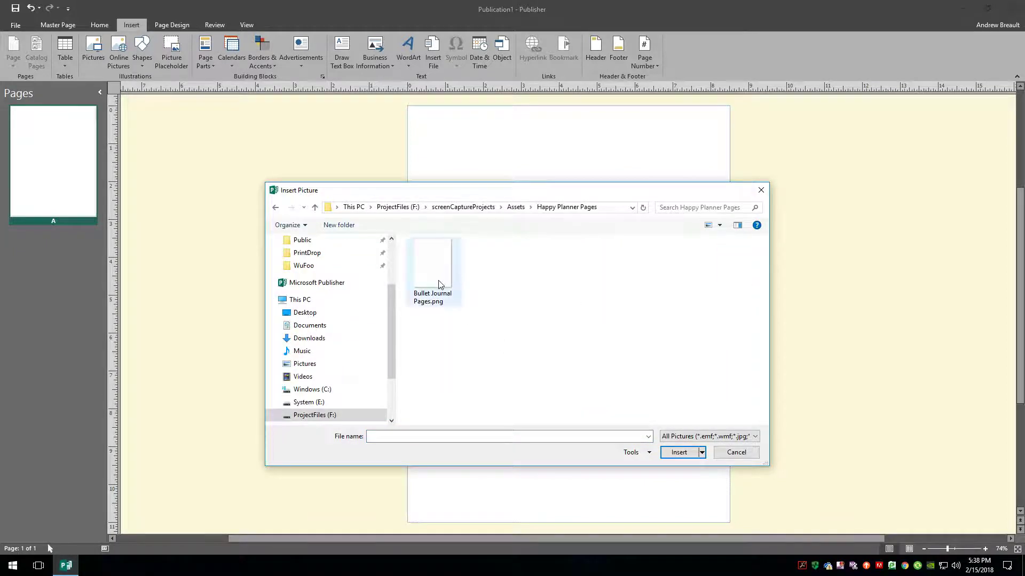
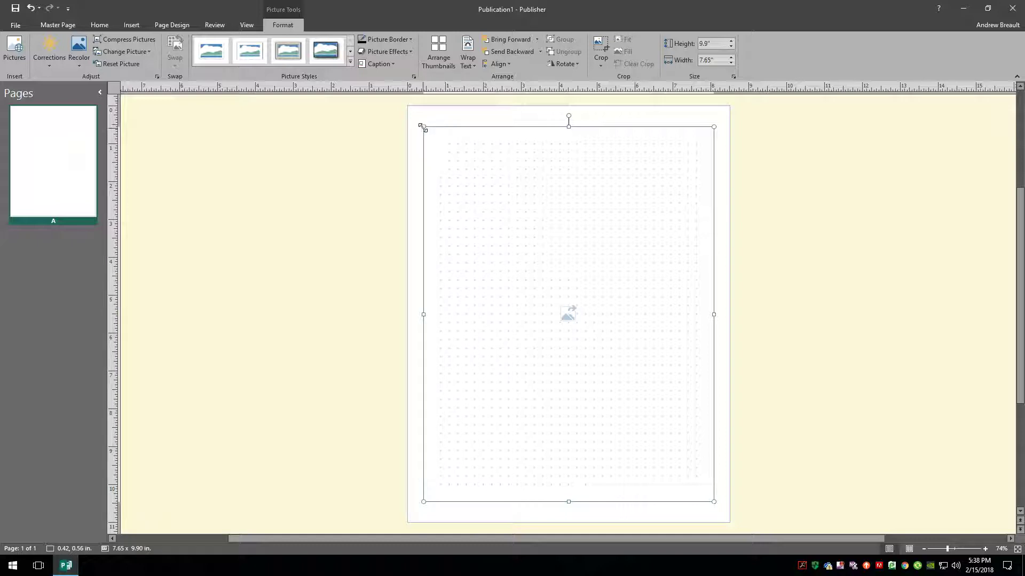
Enlarge the dot grid picture from its corners to 8.5 x 11 inches so it covers the whole master page.
drag(423, 127, 407, 105)
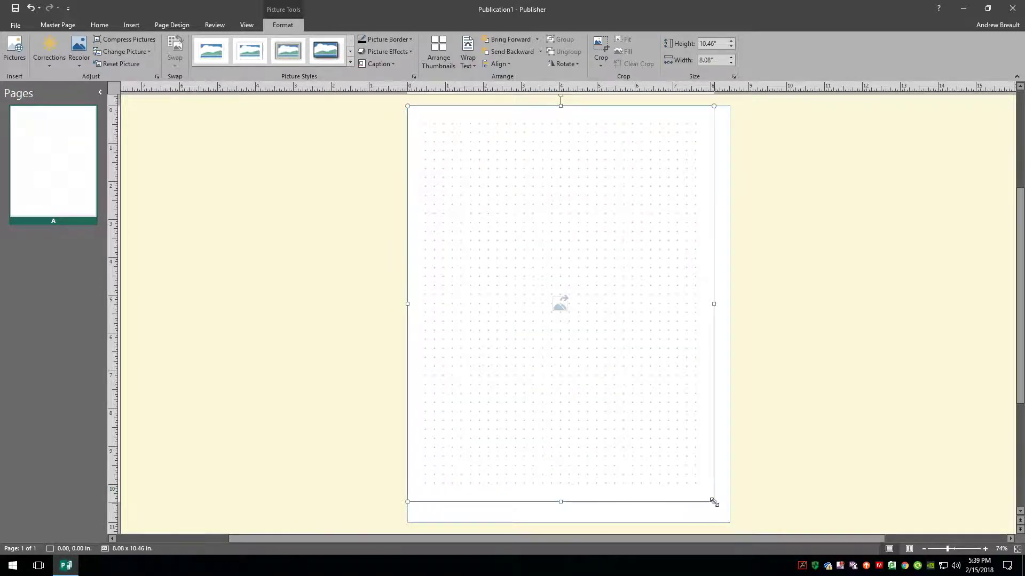
drag(713, 501, 727, 521)
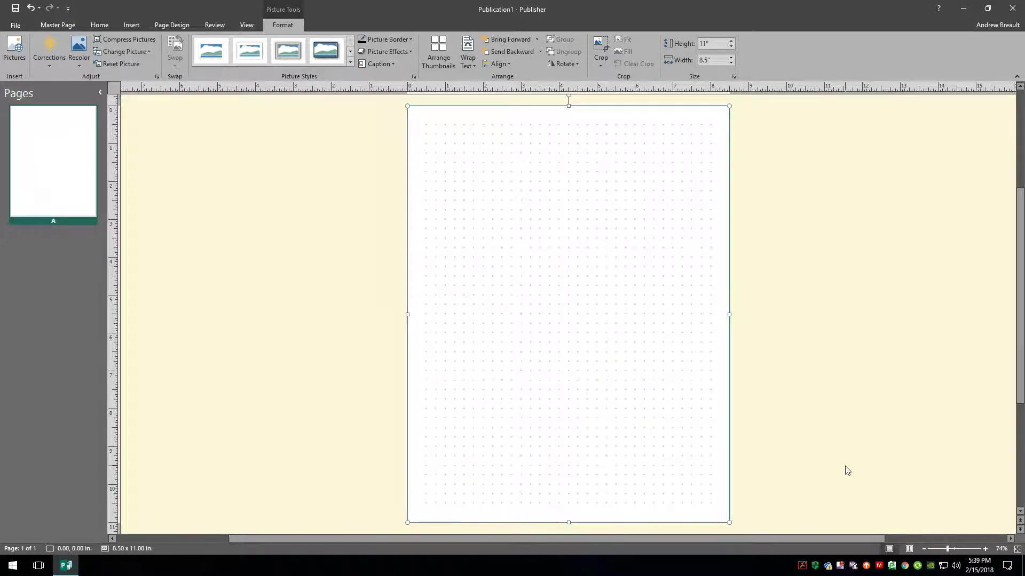
key(ctrl+m)
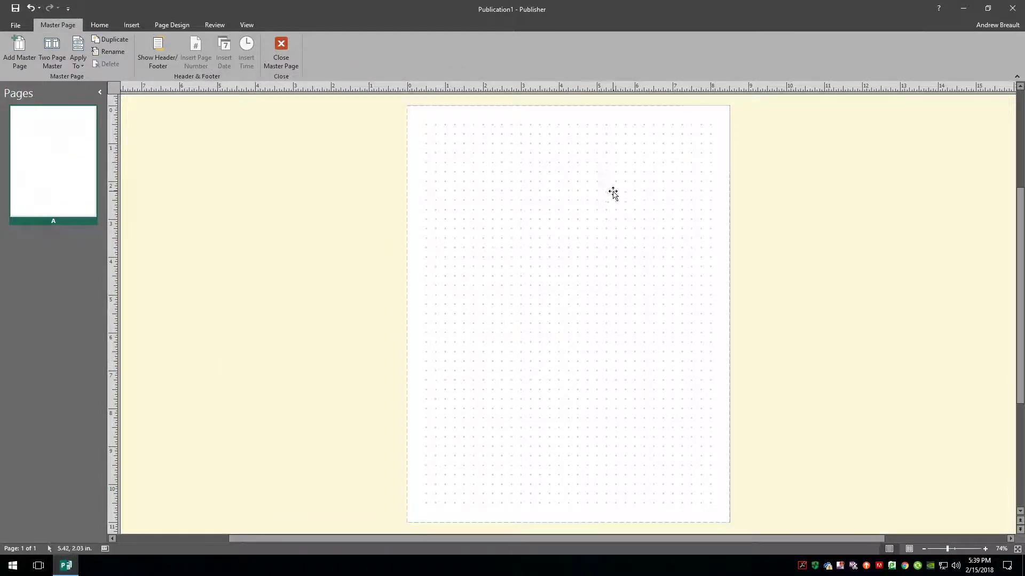
click(730, 109)
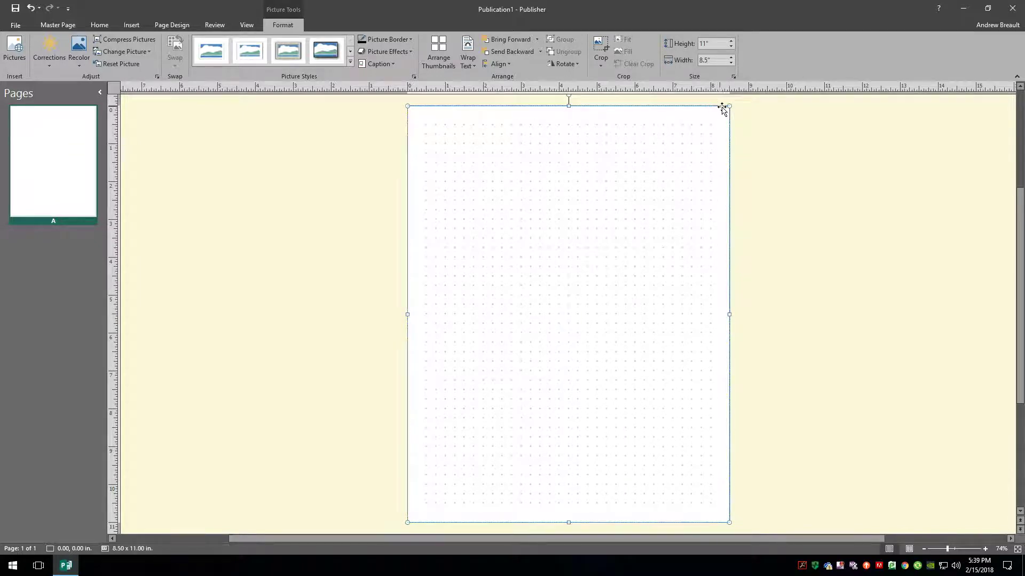
click(784, 155)
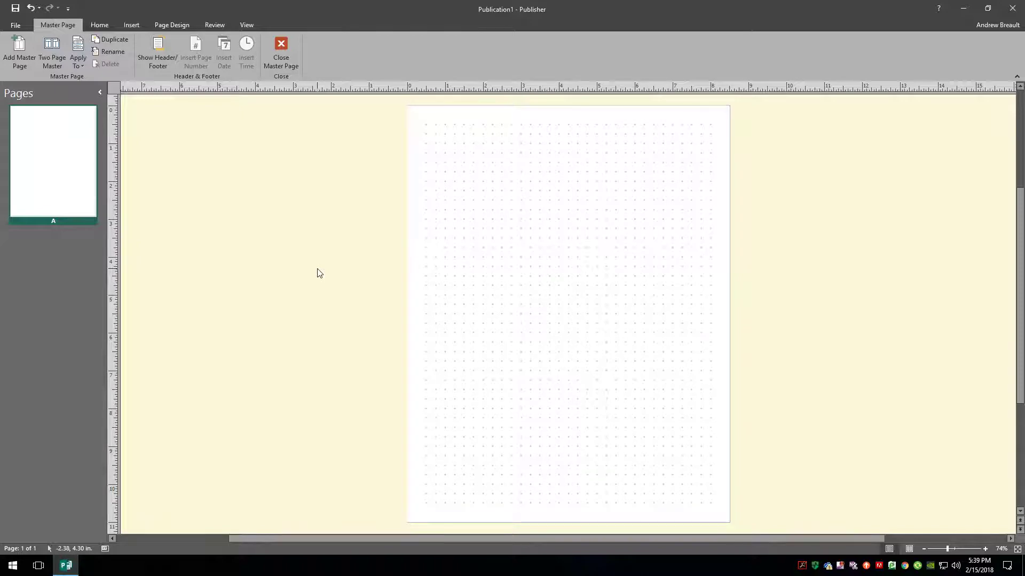
Leave master page editing and insert a blank second page into the publication.
click(283, 49)
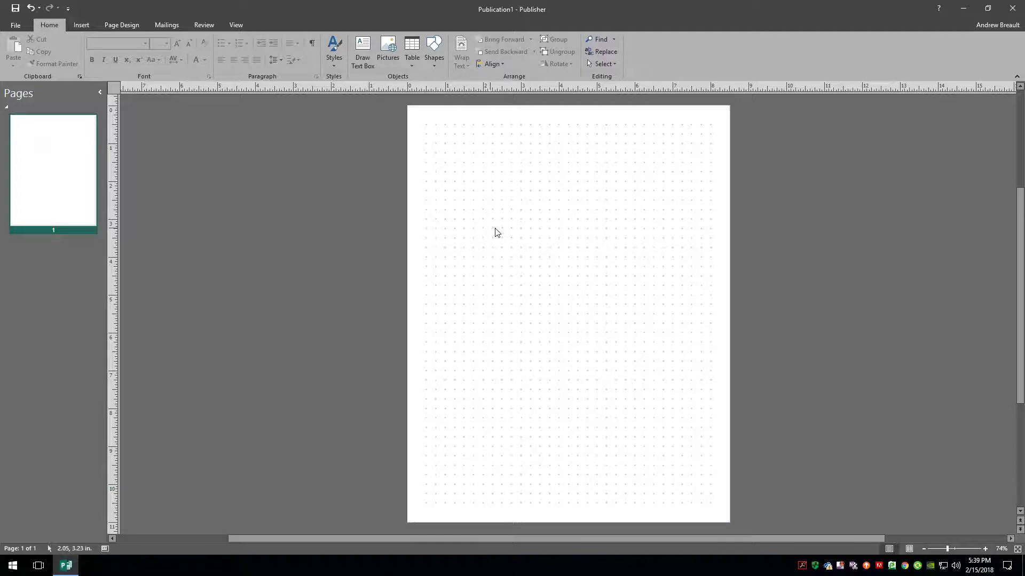
drag(469, 175, 677, 325)
right_click(53, 286)
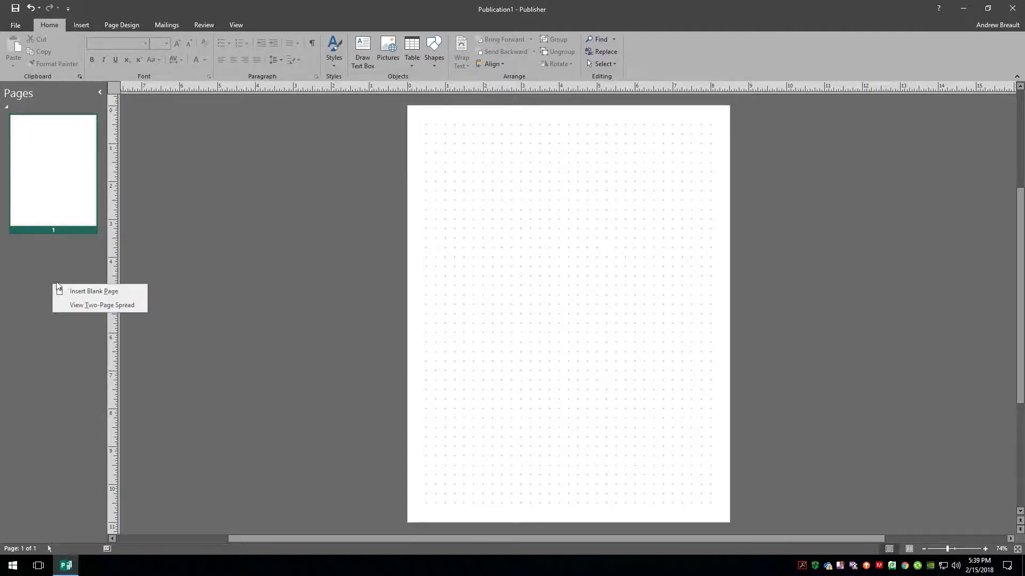
click(94, 293)
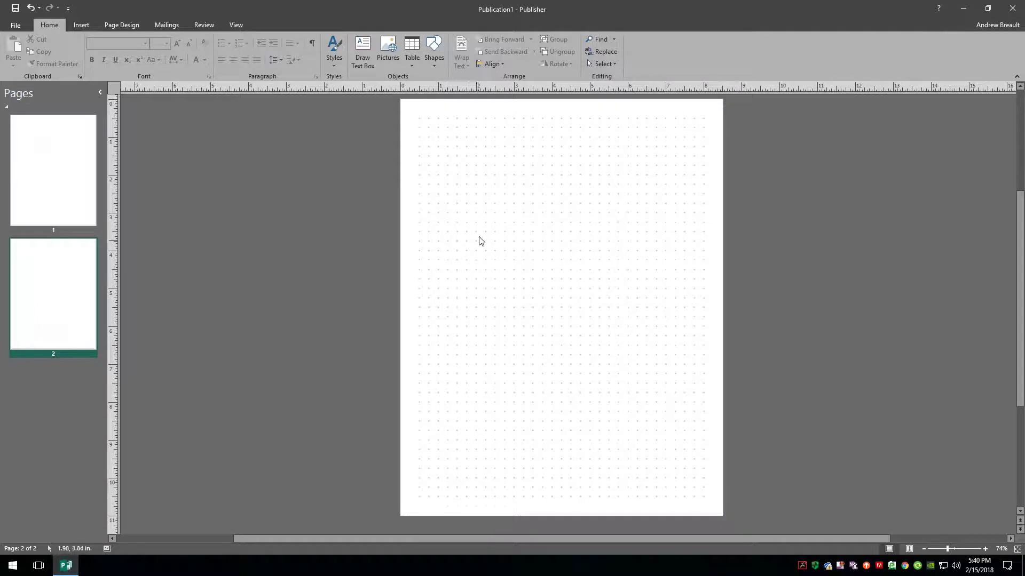
Draw a rounded rectangle 0.75 x 0.75 inches at the upper-left corner of page 2's dot grid and give it no fill.
scroll(440, 190, up, 5)
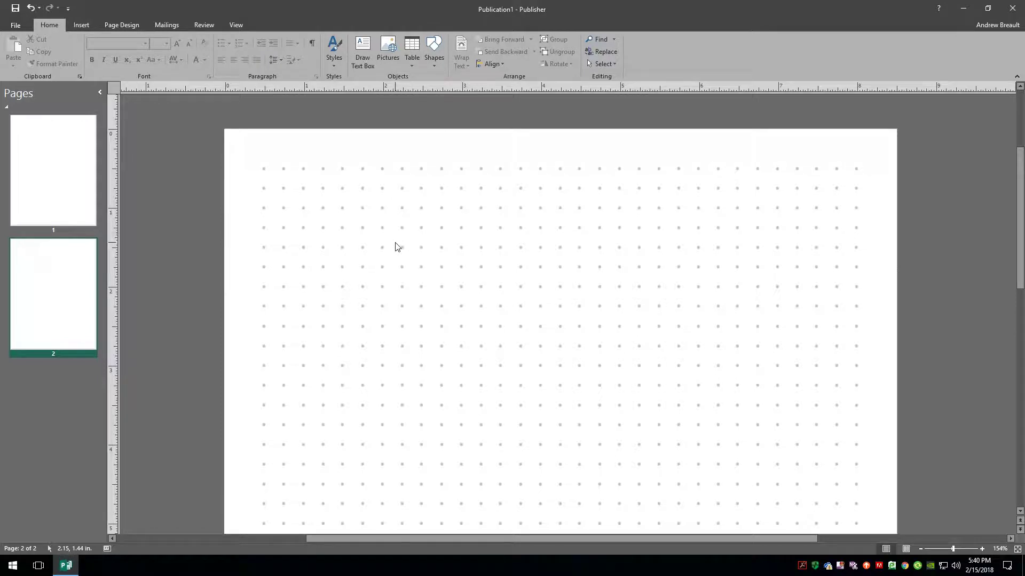
click(434, 56)
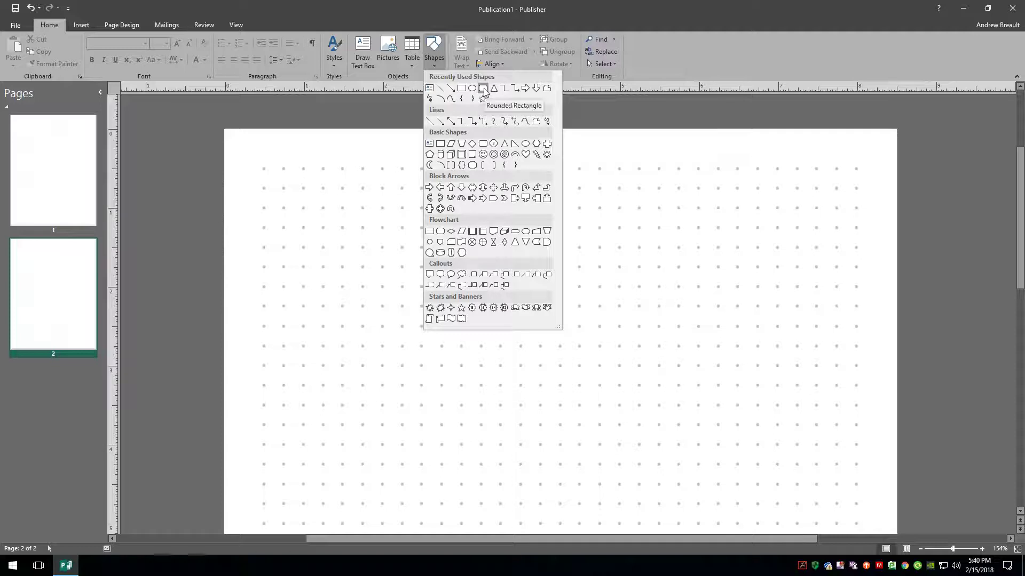
click(483, 89)
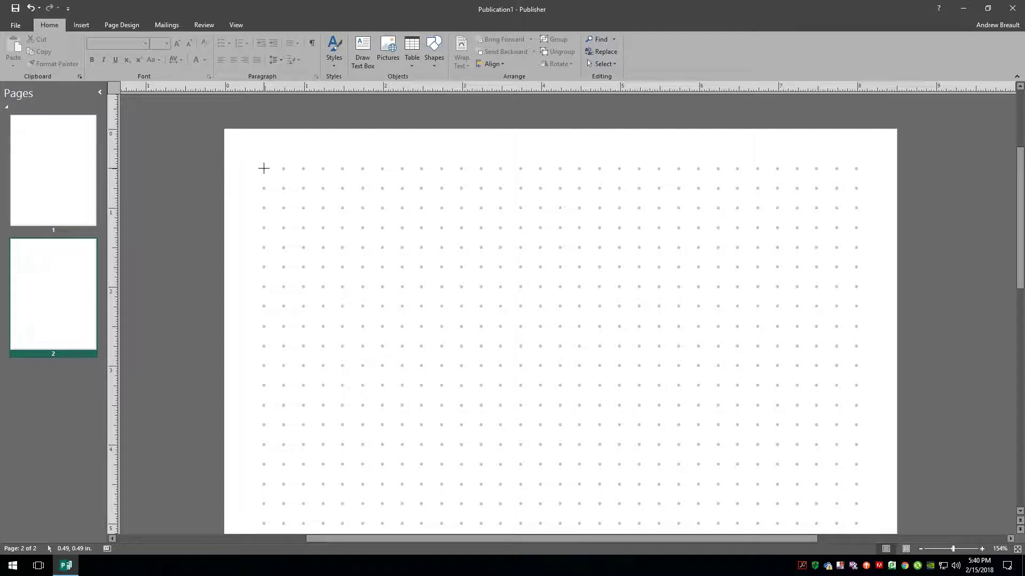
drag(264, 168, 323, 228)
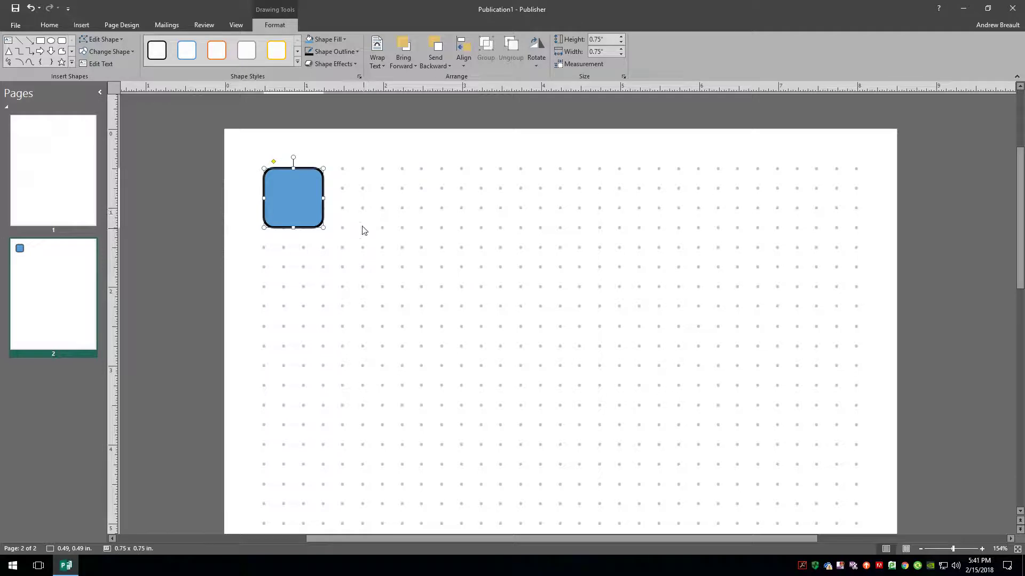
click(342, 40)
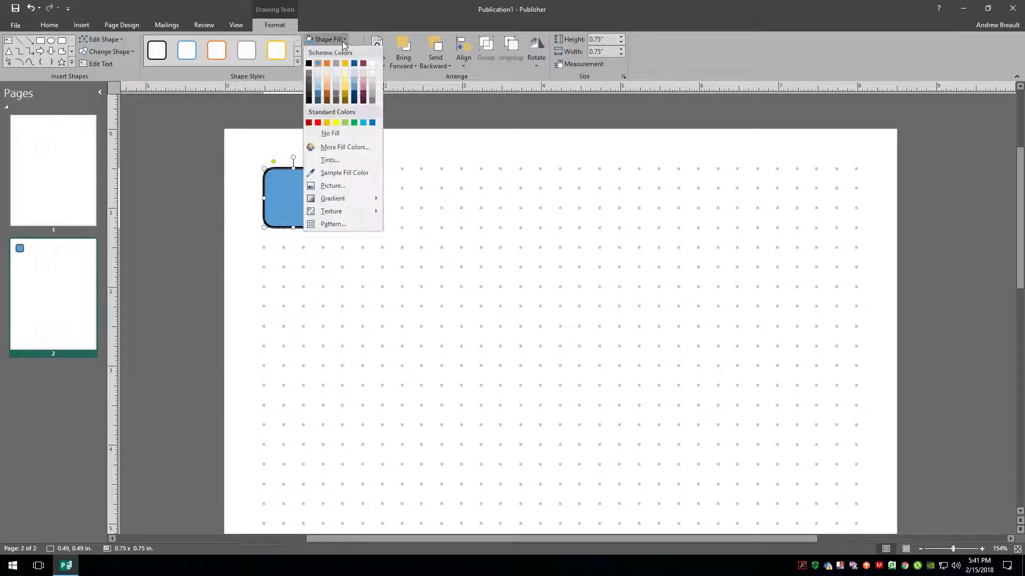
click(336, 133)
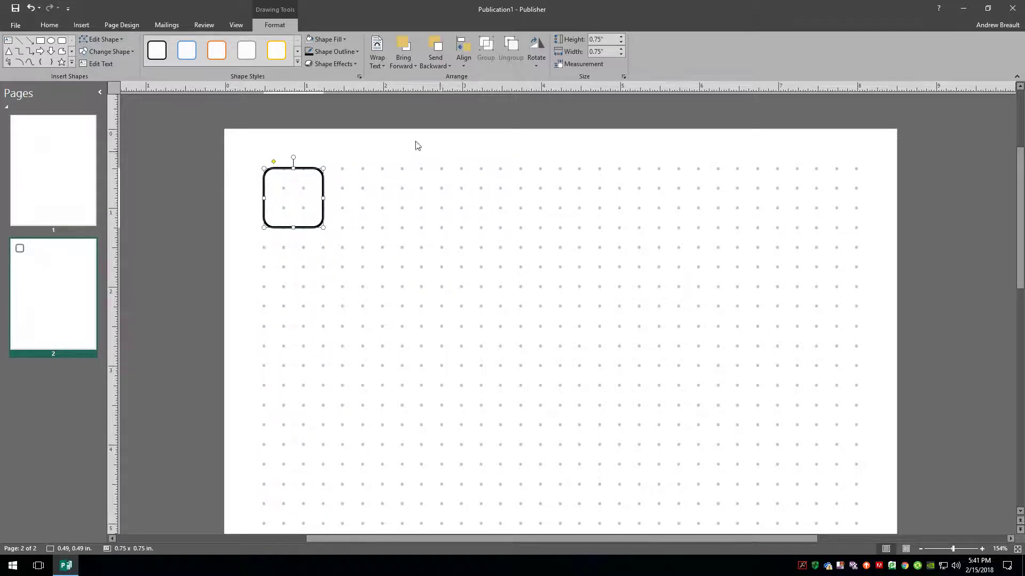
Add a text box about 6.51 x 0.75 inches beside the rounded square, aligned center left, reading "My Awesome Notes Page".
click(51, 26)
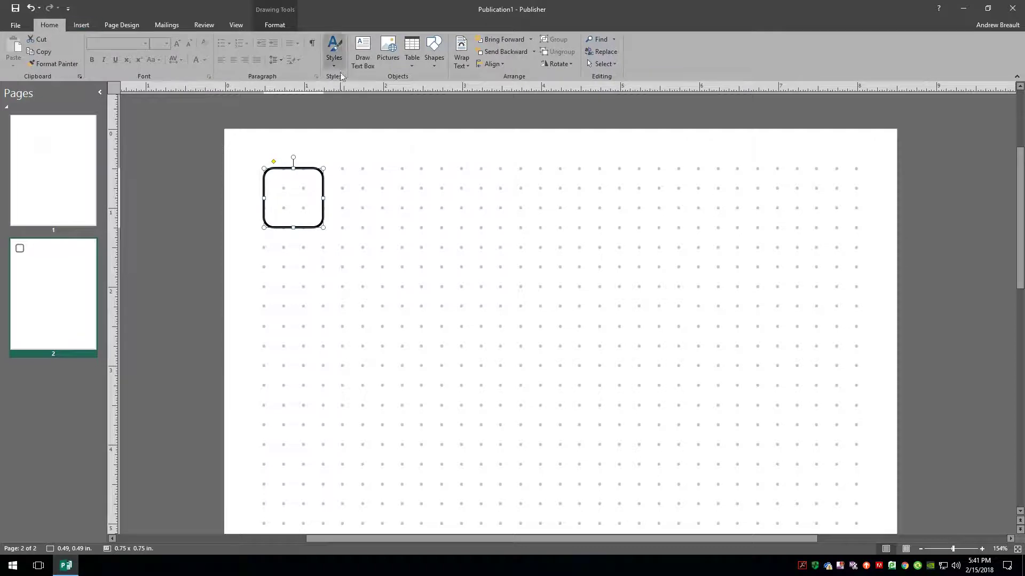
click(365, 49)
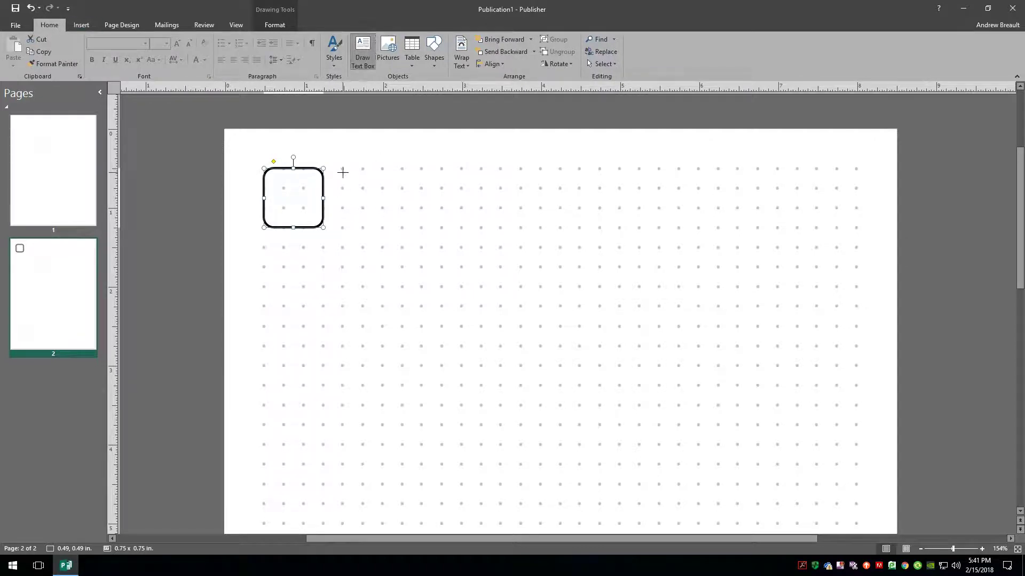
mouse_move(343, 169)
mouse_down()
mouse_move(360, 214)
mouse_move(681, 200)
mouse_move(736, 226)
mouse_move(858, 228)
mouse_up()
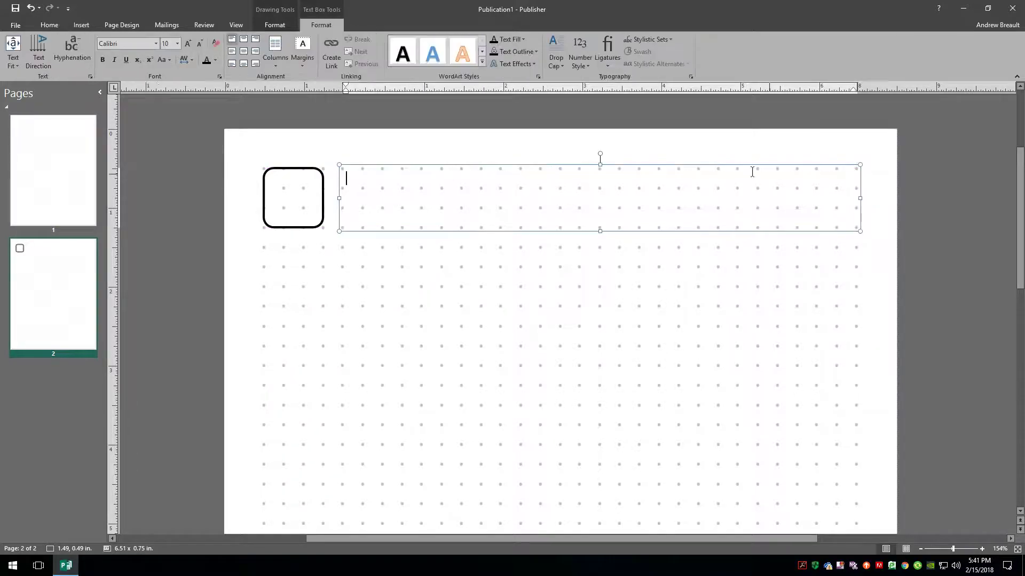
click(233, 52)
text(My Awesome Notes)
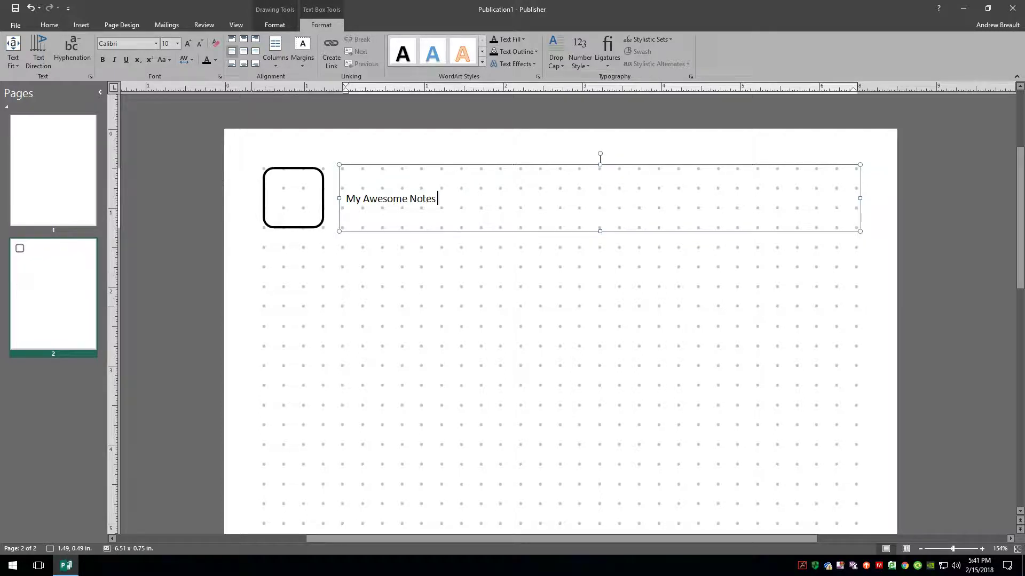
text( Page)
Format the title text "My Awesome Notes Page" in Arial Black at 26 pt.
drag(462, 198, 345, 198)
click(155, 43)
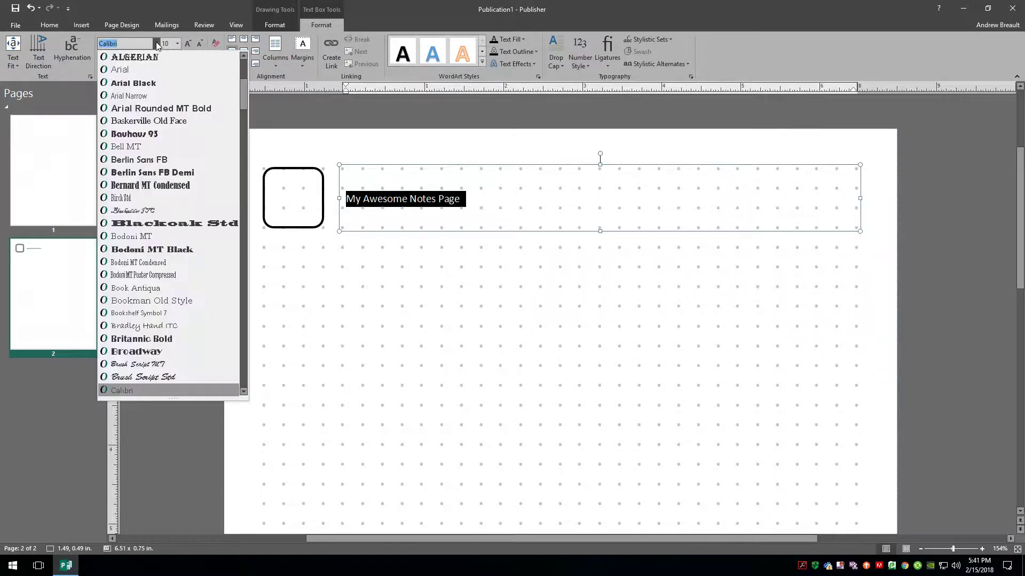
click(147, 85)
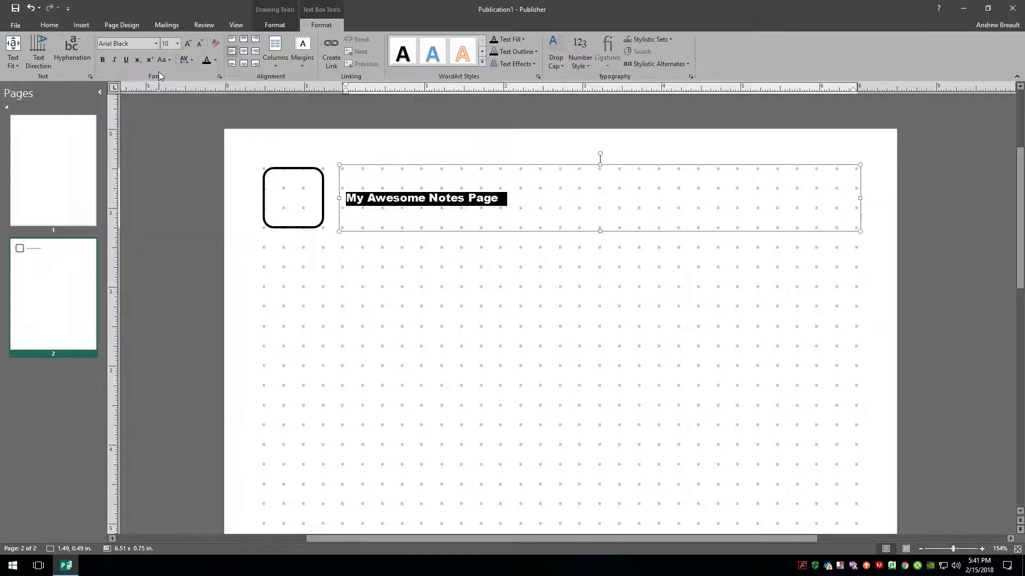
click(188, 43)
click(188, 43)
click(189, 44)
click(188, 44)
click(188, 43)
click(189, 44)
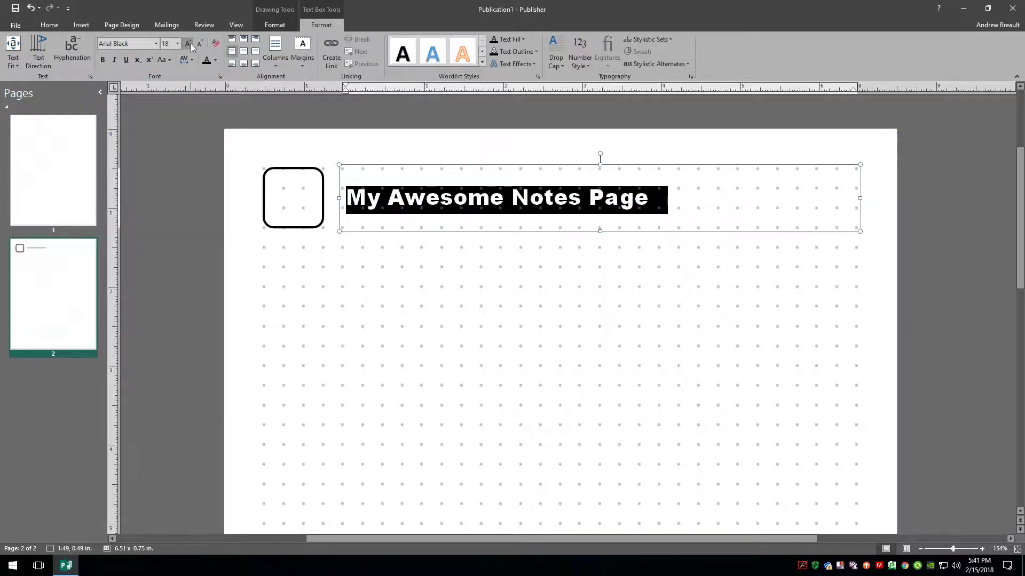
click(189, 44)
click(188, 44)
click(189, 44)
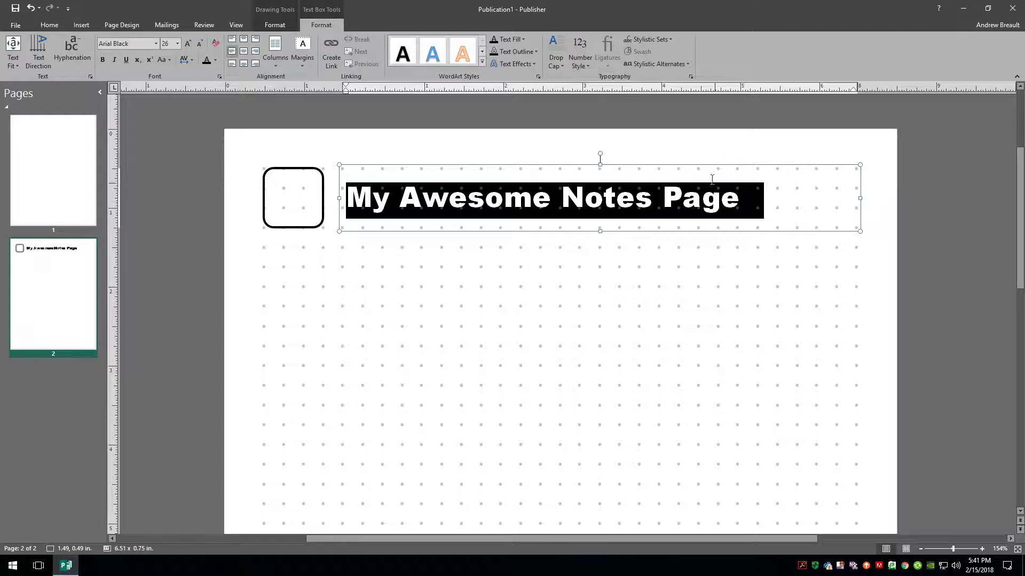
click(957, 206)
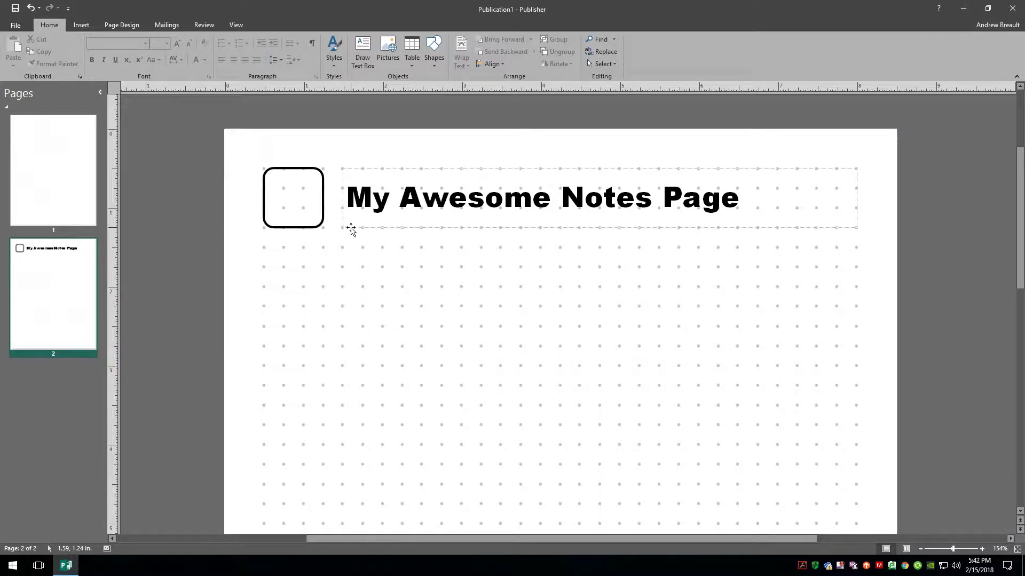
Nudge the title text box slightly left and down, to about 1.41, 0.51 inches on the page.
click(374, 171)
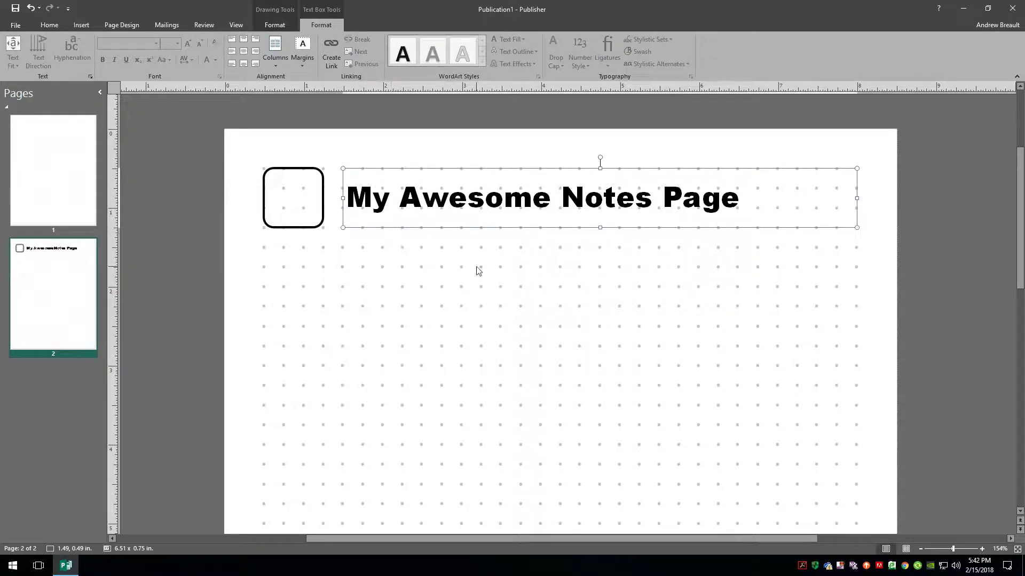
key(alt+Left)
key(alt+Left)
key(alt+Left)
key(alt+Left)
key(alt+Left)
key(alt+Left)
key(alt+Left)
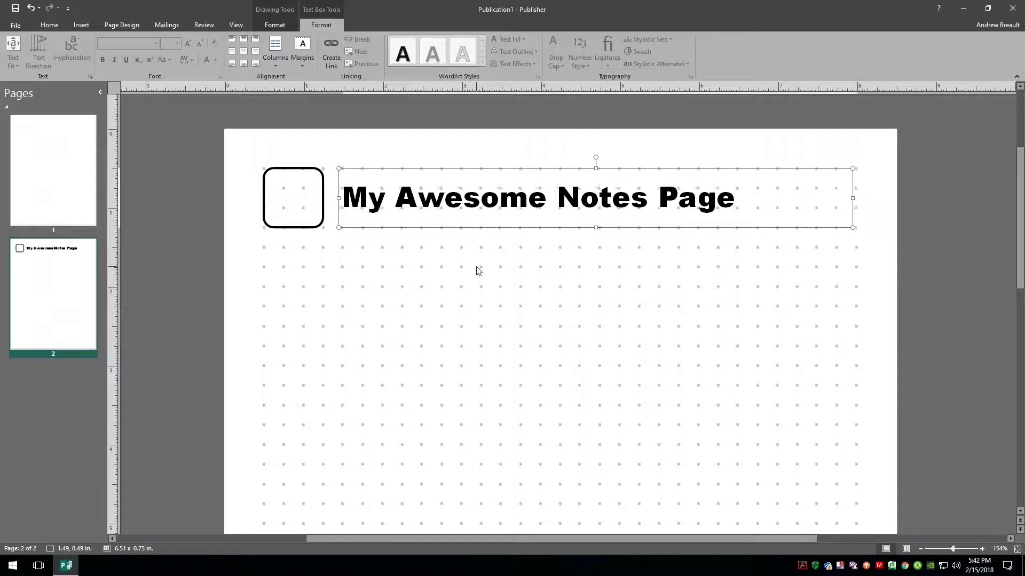
key(alt+Left)
key(alt+Left)
key(alt+Down)
key(alt+Down)
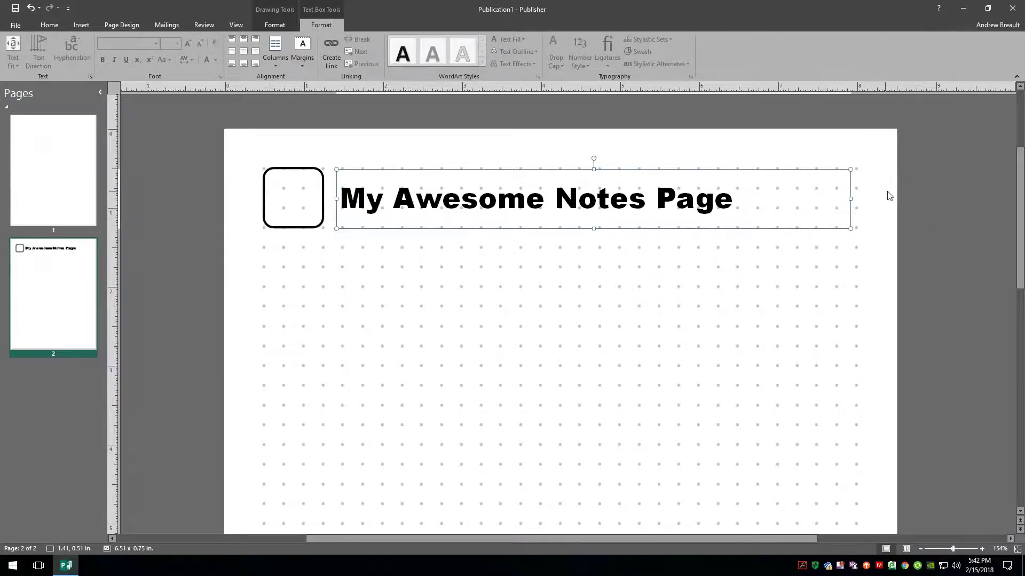
click(1014, 261)
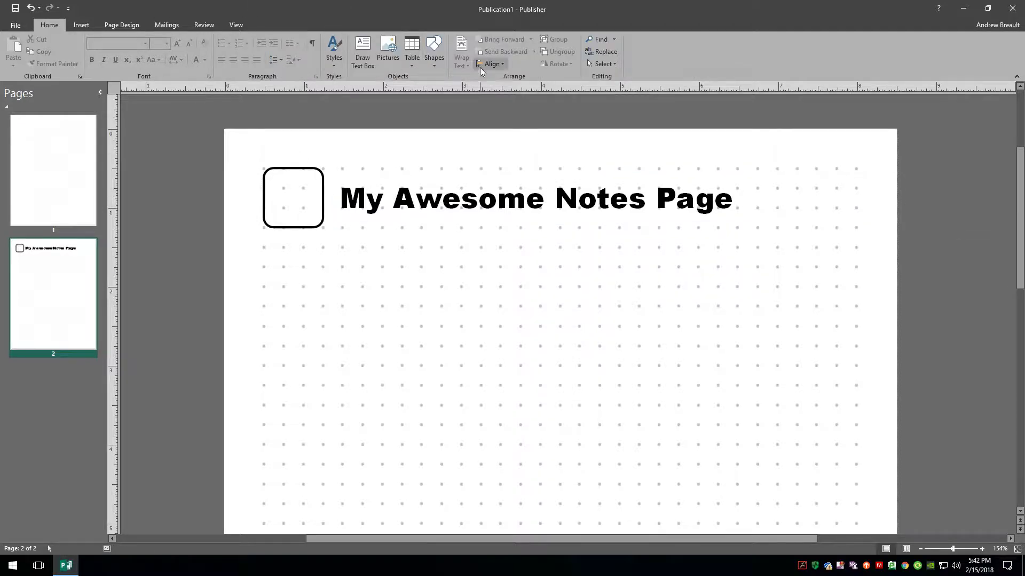
Draw a horizontal line about 6.53 inches long beneath the title, along the dot row level with the rounded square's lower edge.
click(434, 51)
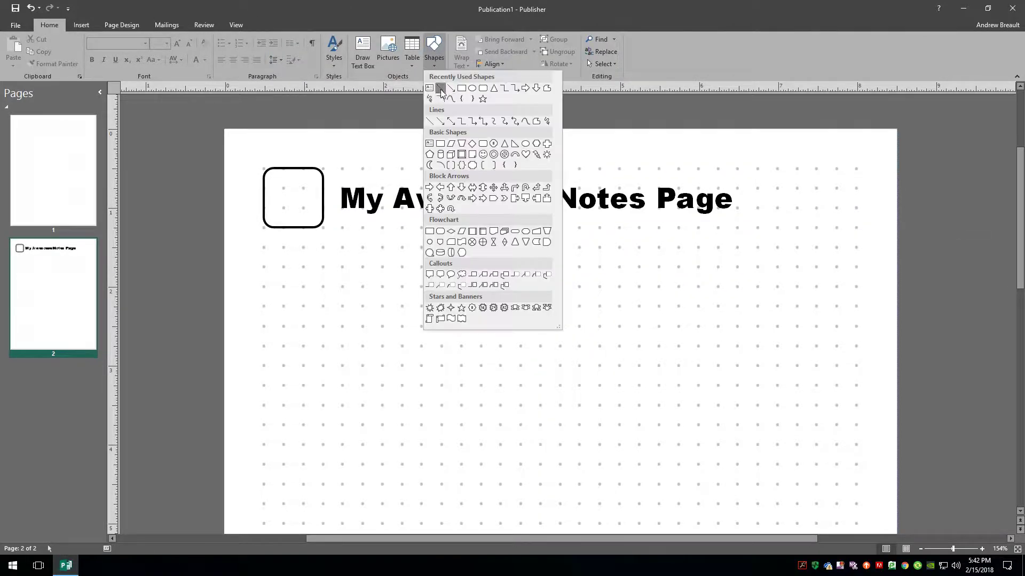
click(442, 87)
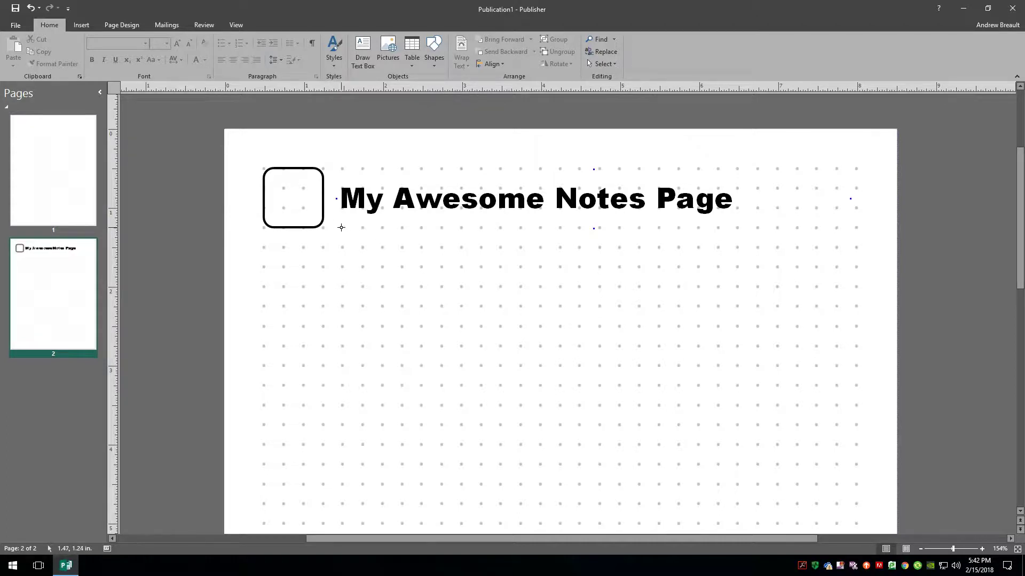
drag(341, 227, 856, 228)
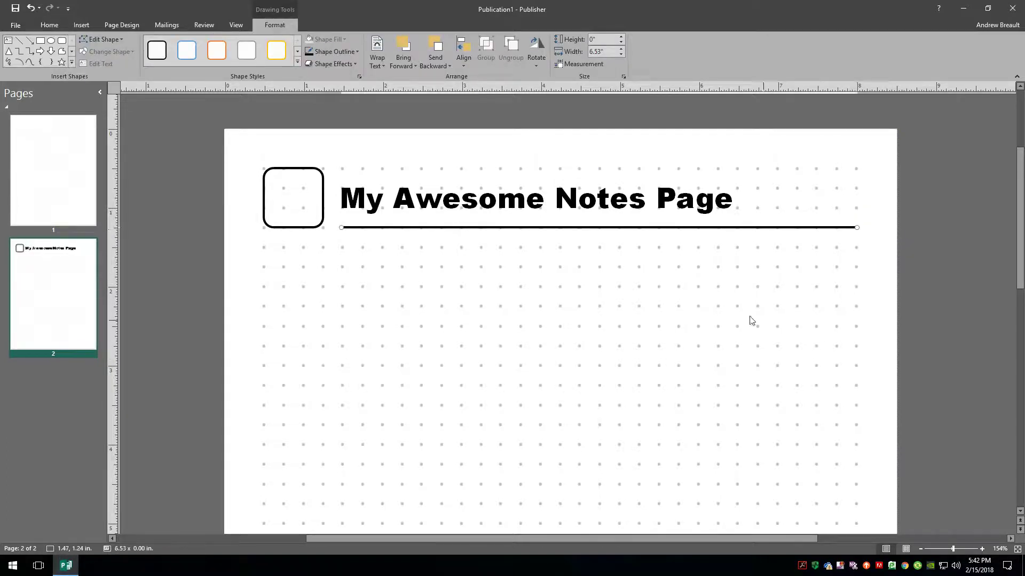
Insert a table with 2 rows and 6 columns below the title line, and delete it again.
click(890, 310)
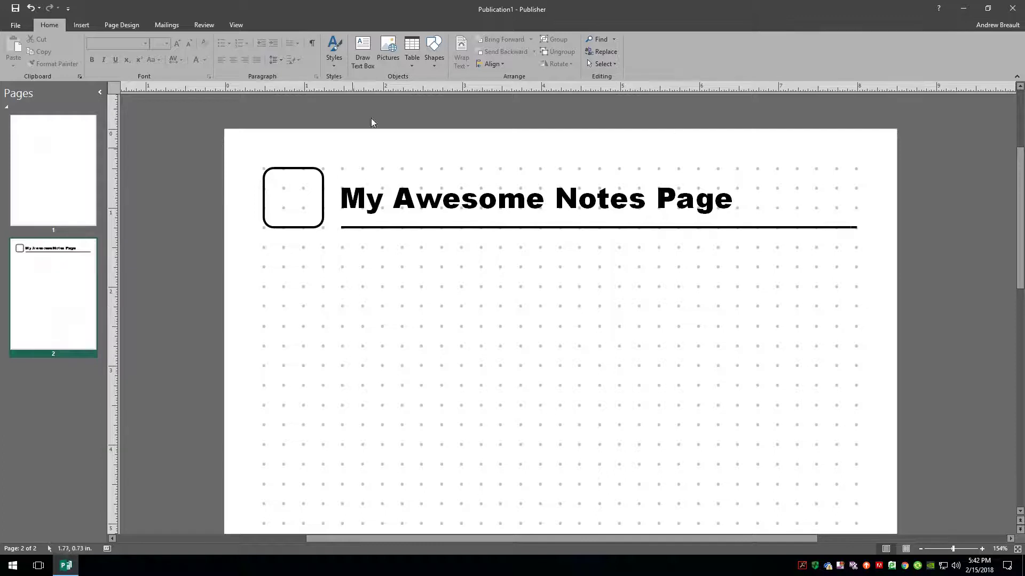
click(412, 62)
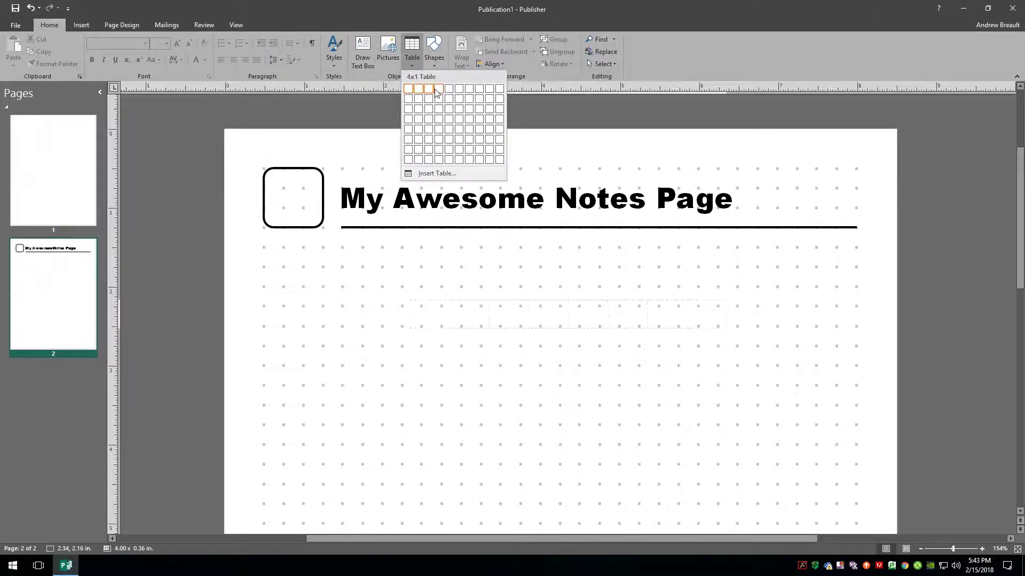
click(435, 173)
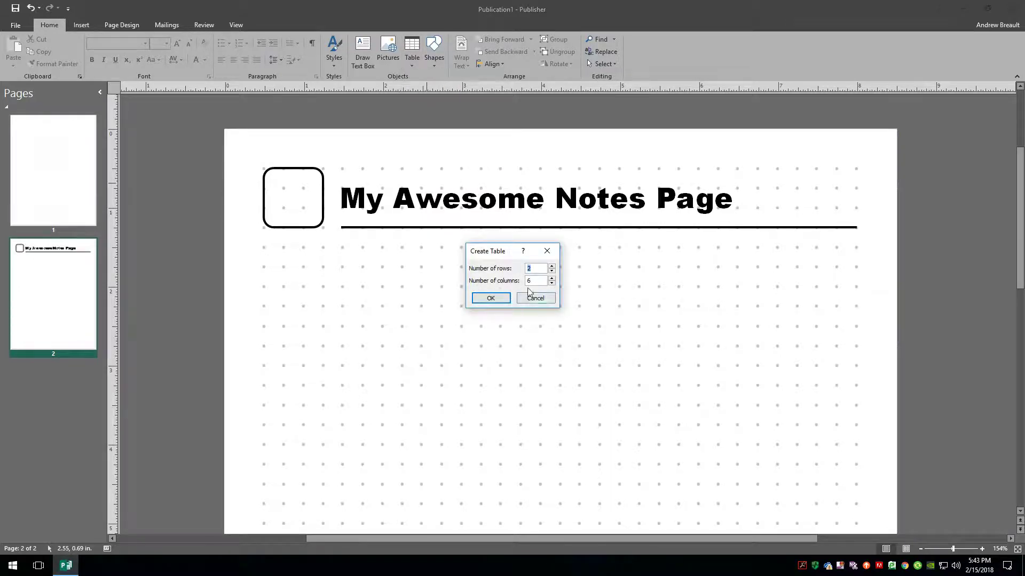
click(503, 302)
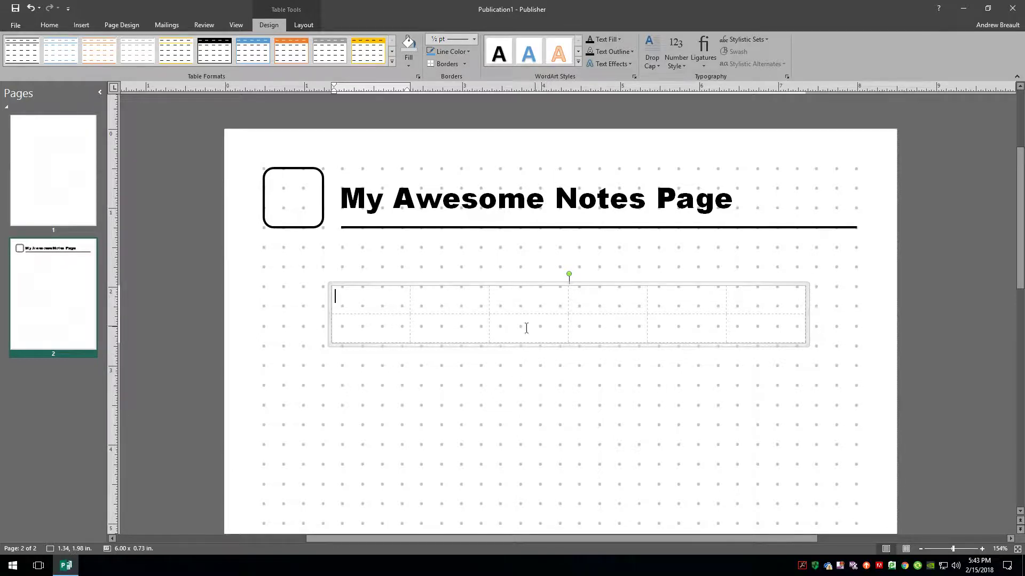
click(543, 285)
key(Delete)
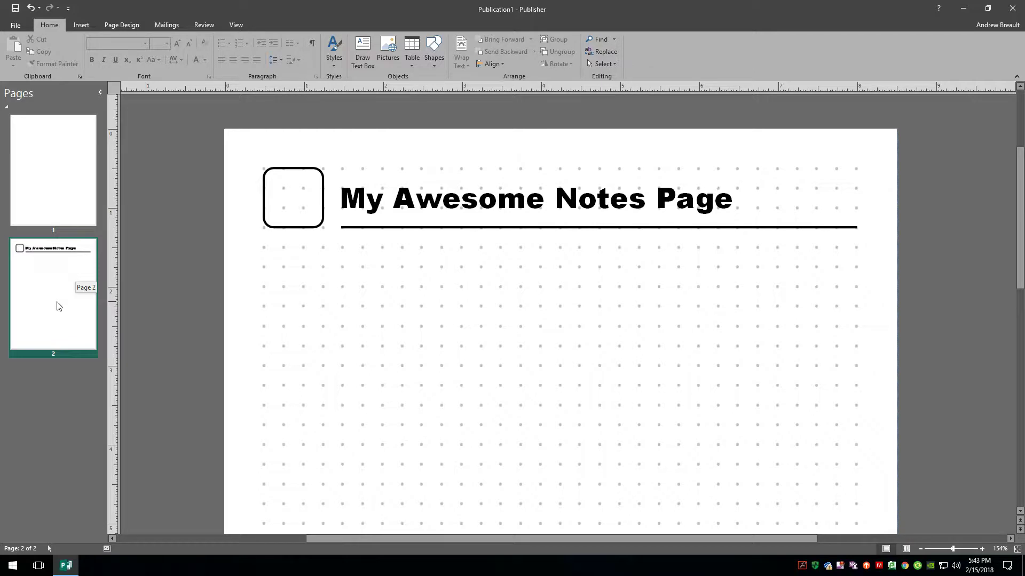
Insert a new page after page 2.
click(45, 169)
click(61, 288)
right_click(68, 396)
click(110, 404)
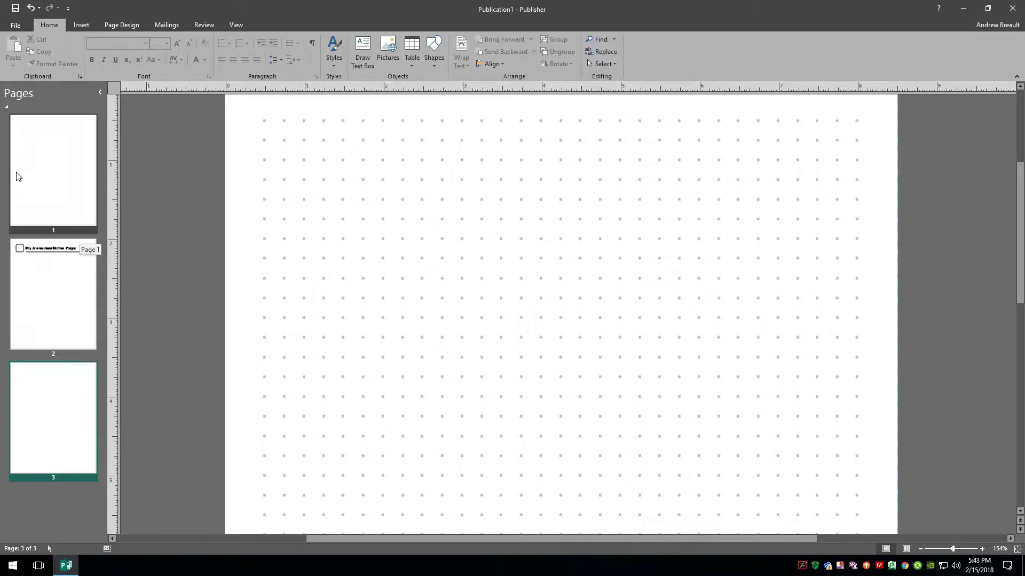
Edit page 1's master page, moving the dot grid picture off the page to about 8.95, 0.69 inches, and close the master page.
click(58, 144)
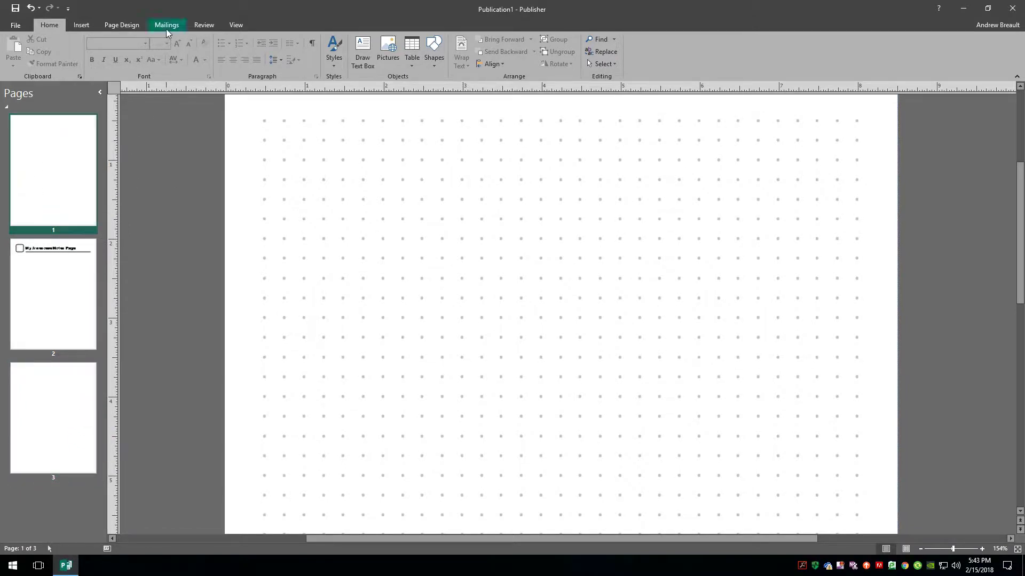
right_click(71, 170)
mouse_move(142, 256)
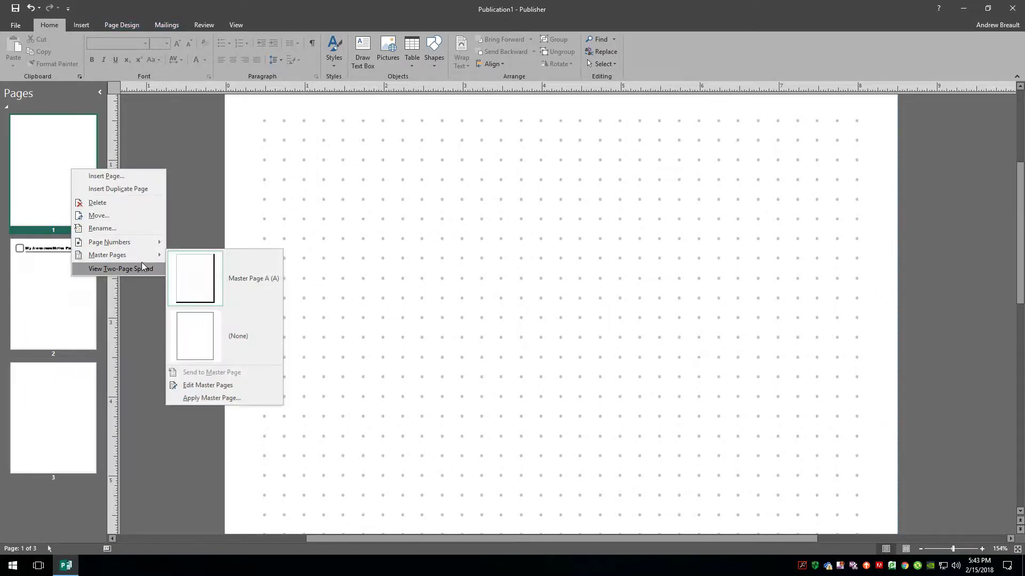
click(207, 384)
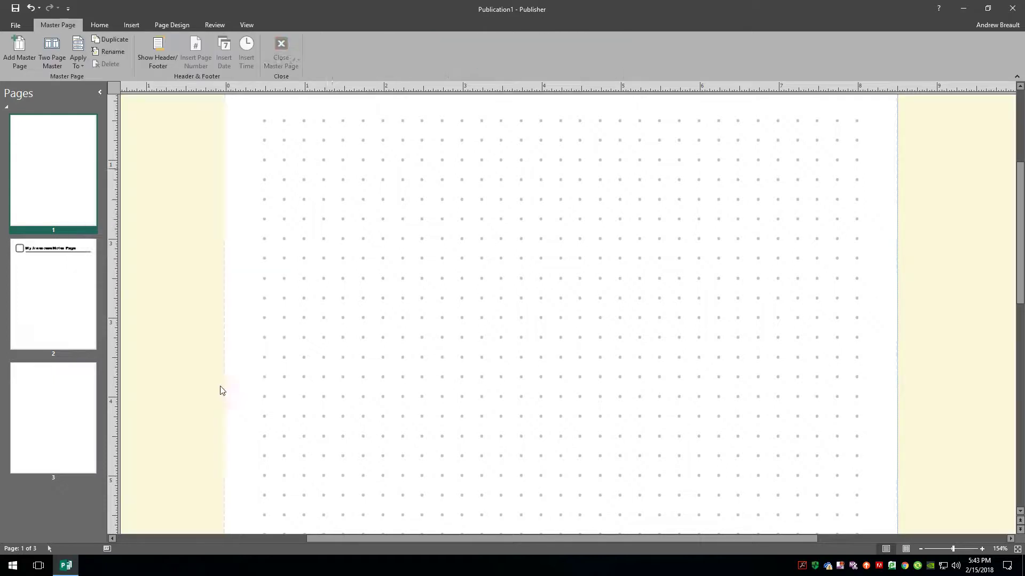
click(338, 235)
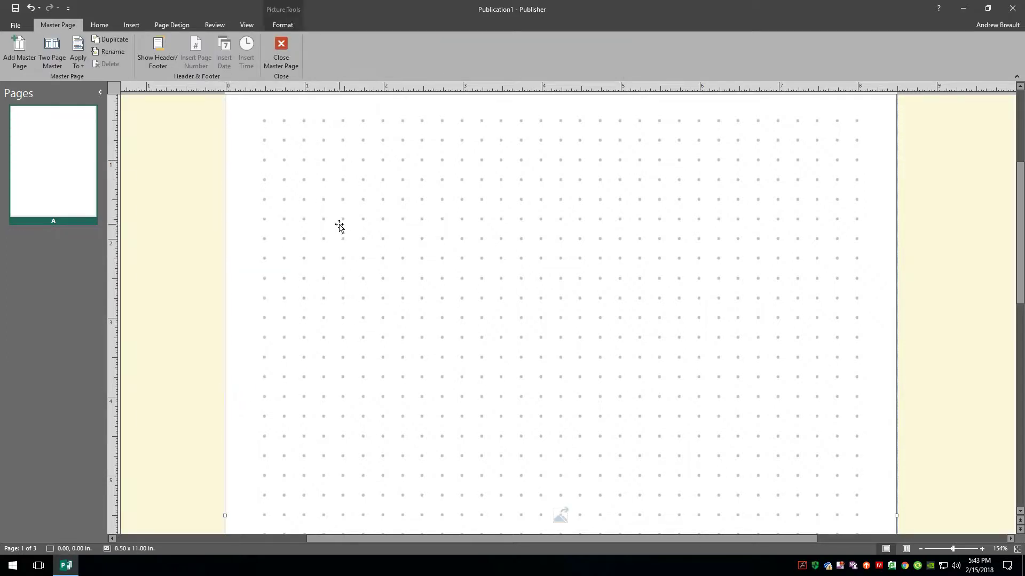
drag(244, 133, 950, 179)
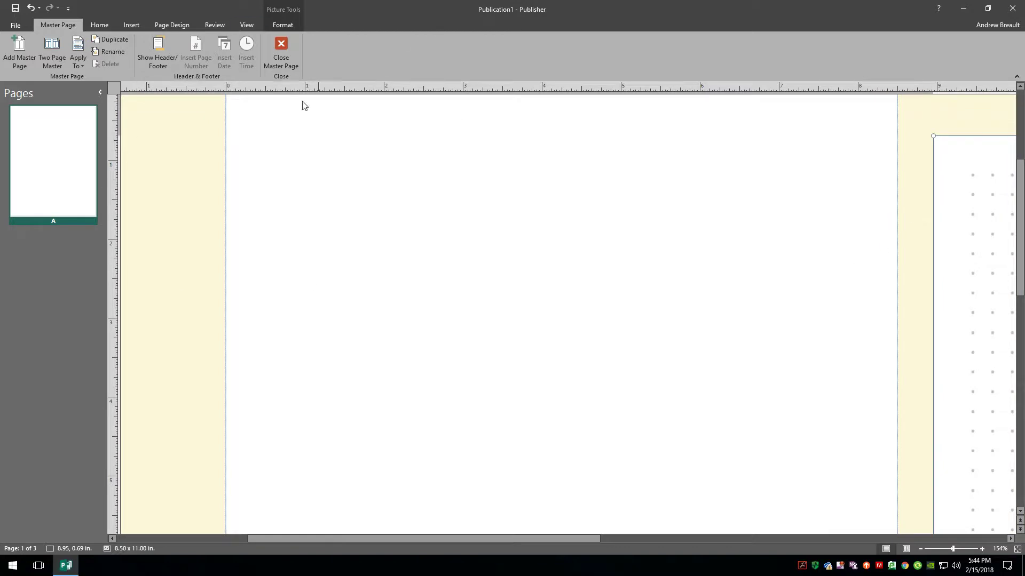
click(286, 53)
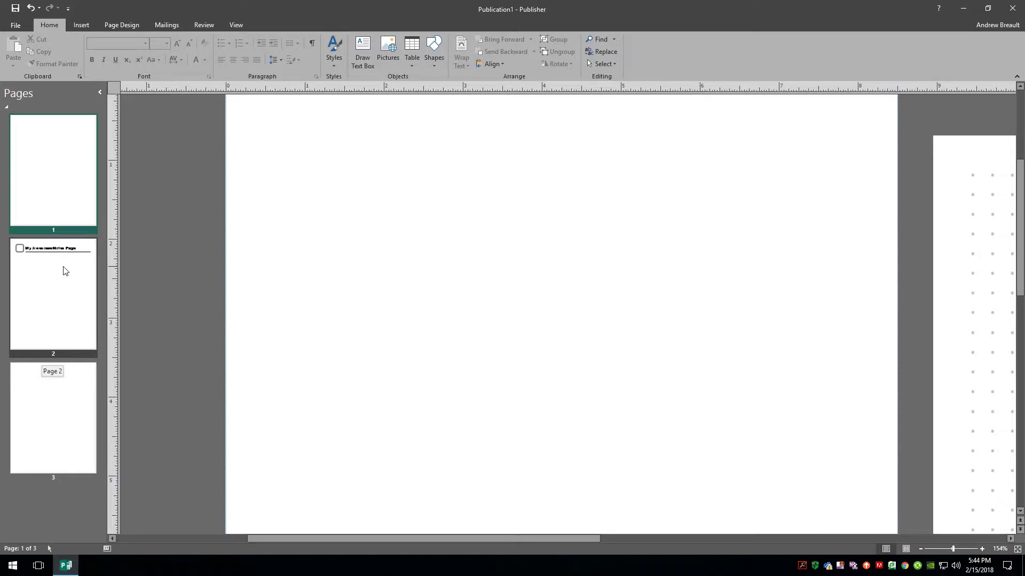
Undo moving the dot grid picture on the master page and inserting page 3, leaving master page editing.
key(ctrl+m)
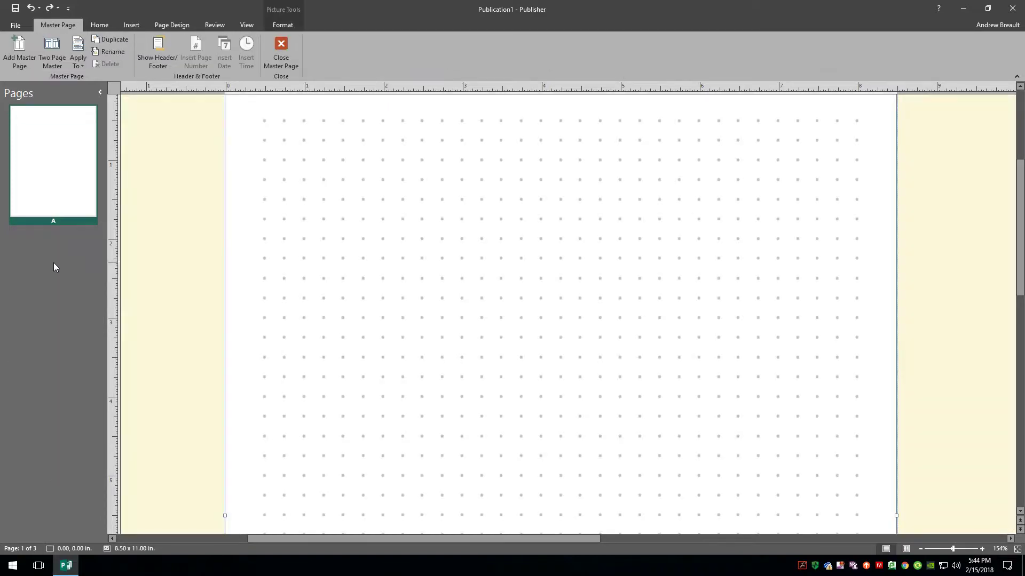
click(273, 59)
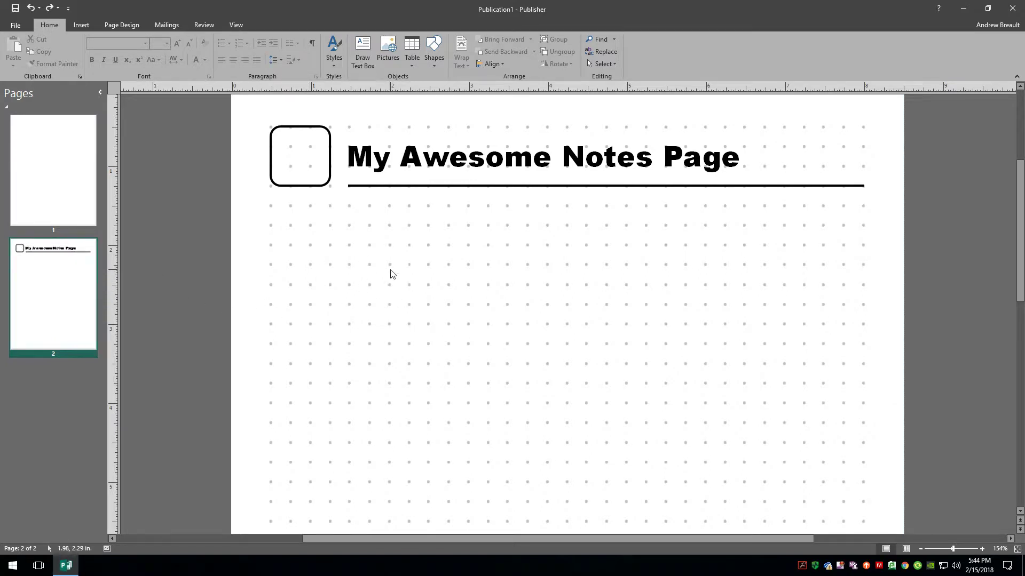
Set the master page of page 2, the titled notes page, to (None).
right_click(47, 288)
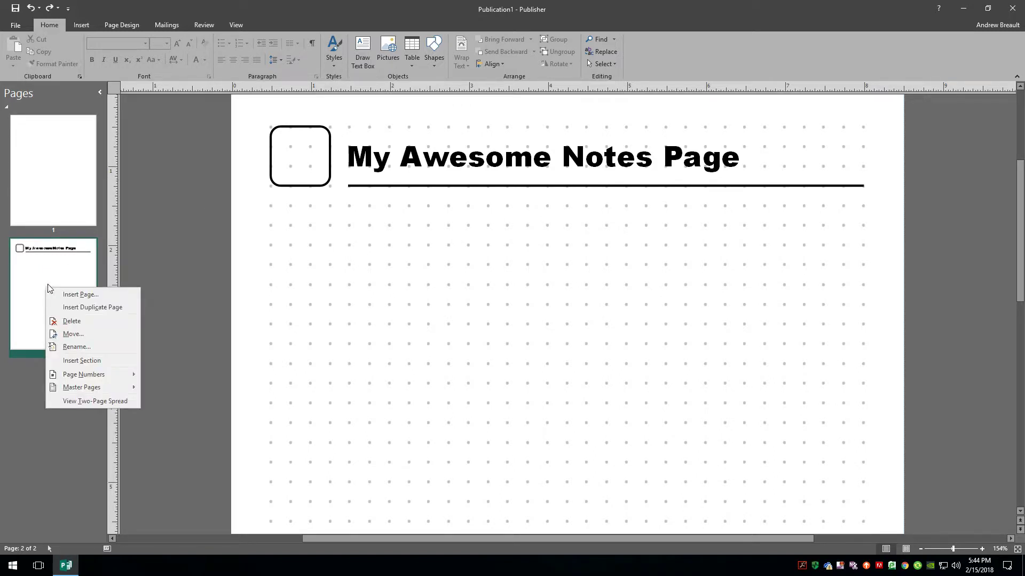
mouse_move(100, 391)
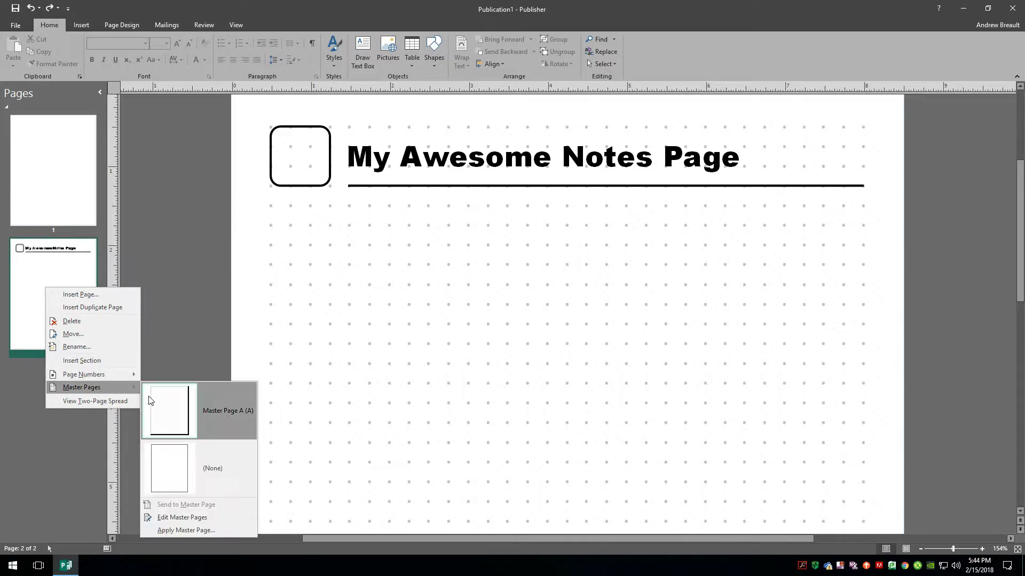
click(167, 455)
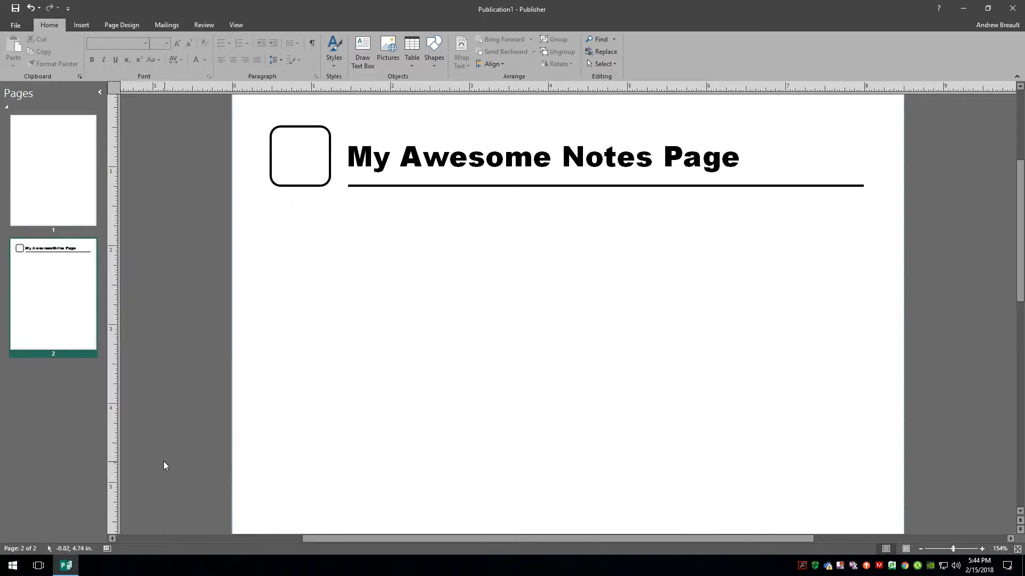
Insert a new page after page 2, and return to page 2 with the whole page in view.
click(83, 181)
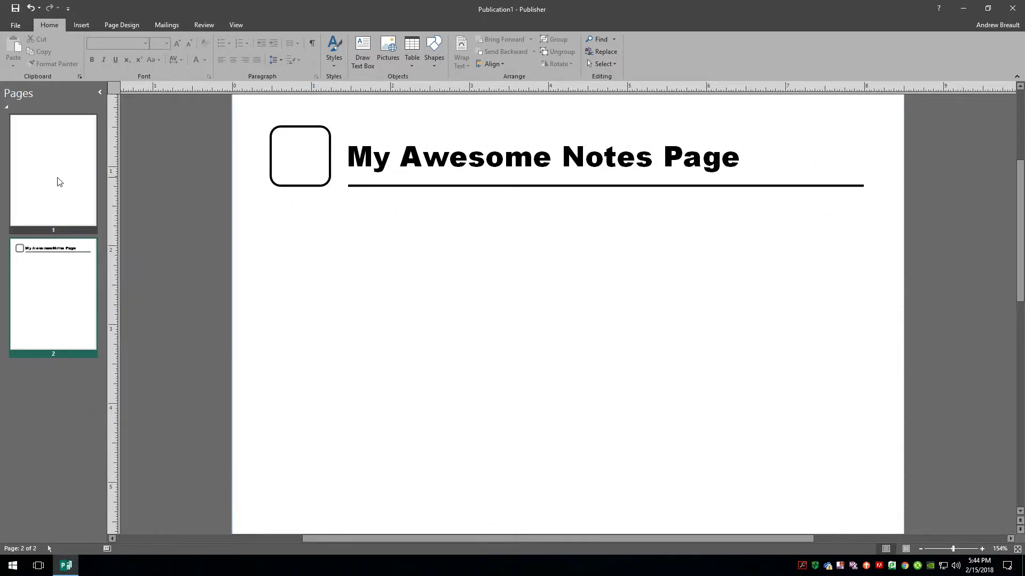
click(59, 322)
right_click(45, 395)
click(95, 405)
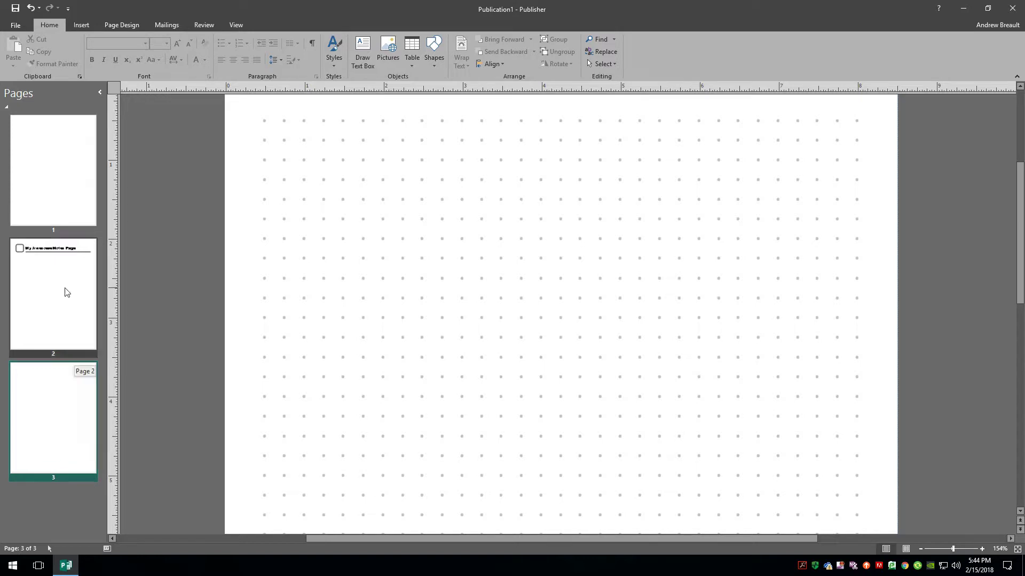
click(80, 325)
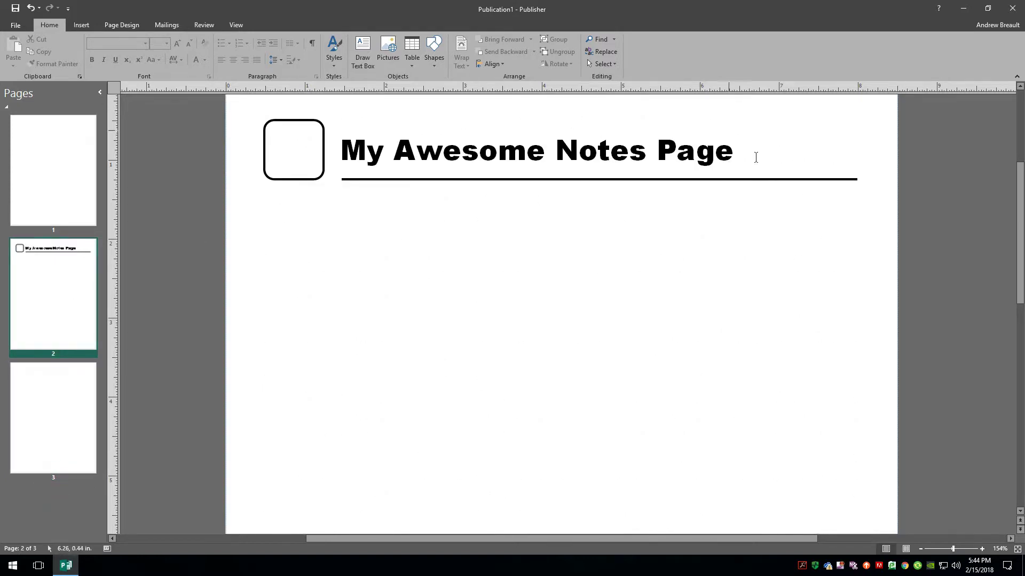
click(1017, 549)
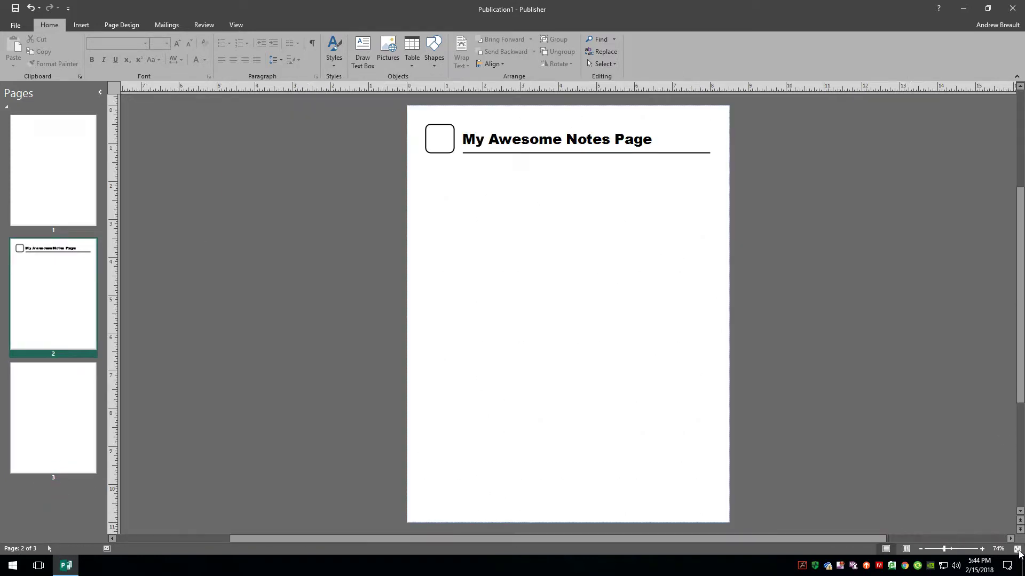